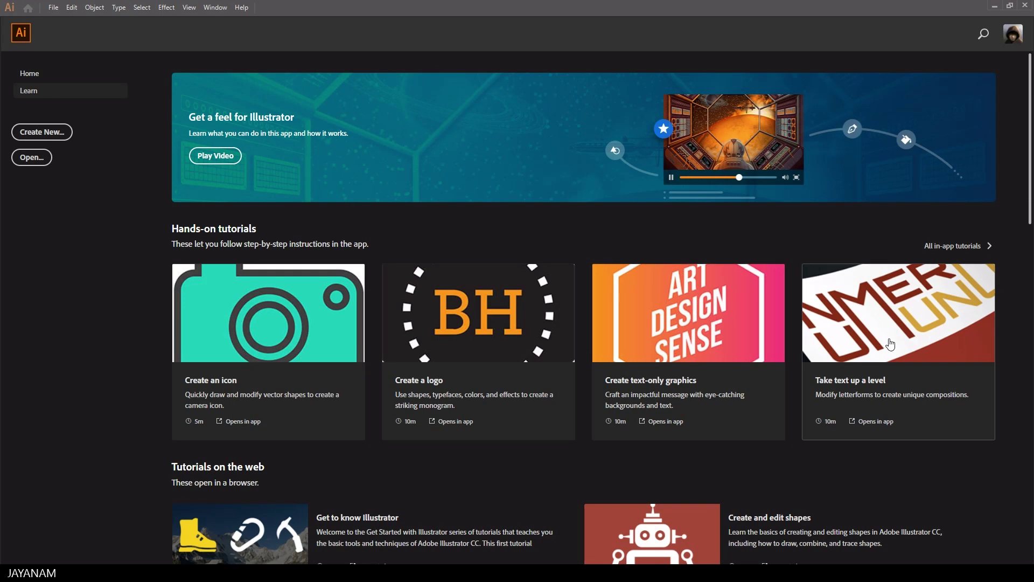
Step: Scroll down through the Learn home page's tutorials
scroll(554, 466, down, 3)
scroll(554, 466, down, 7)
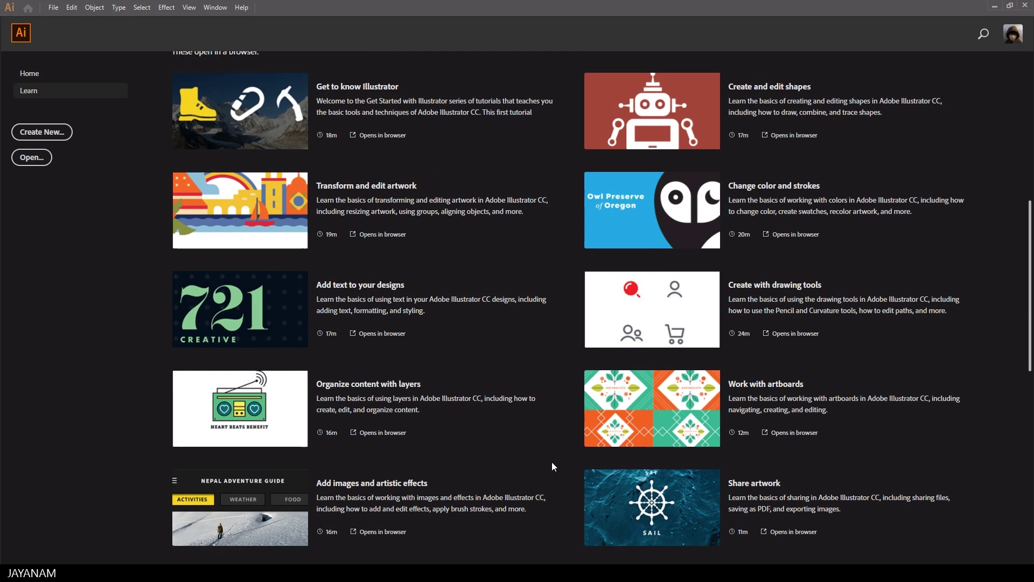
Step: Create a blank 1280 x 1024 document from the Art & Illustration presets, leaving colour mode unchanged
click(62, 137)
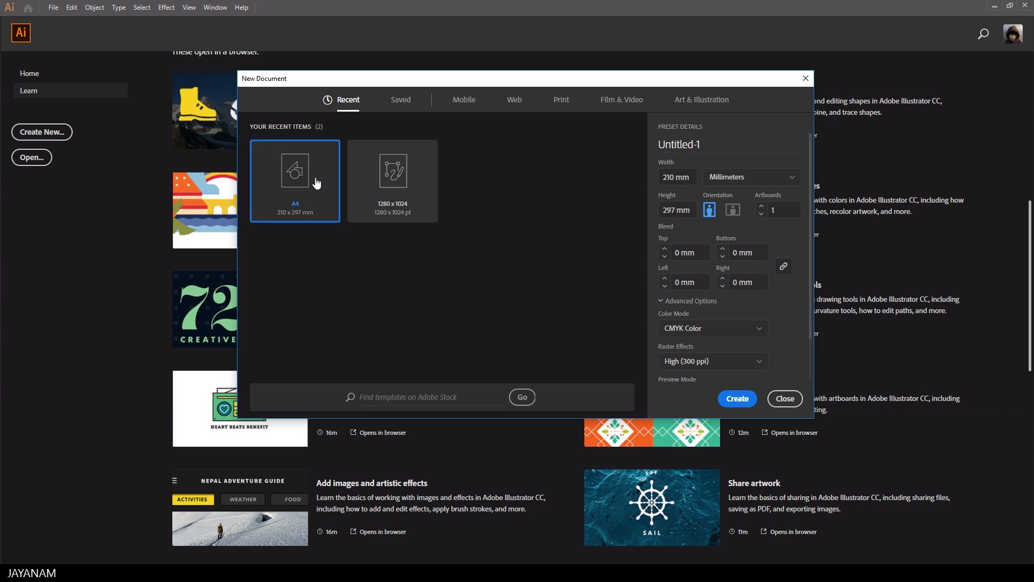
click(687, 104)
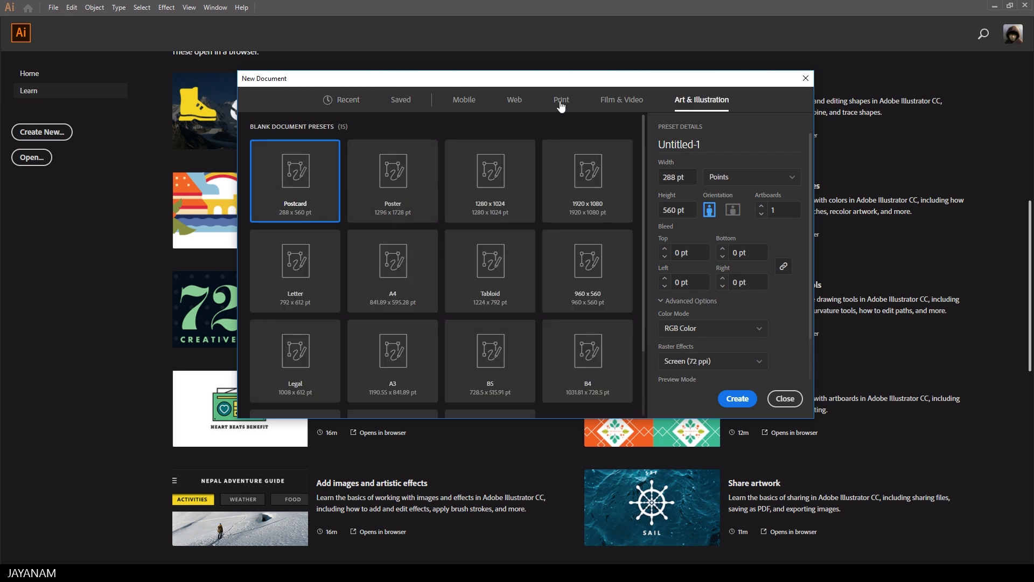
click(562, 105)
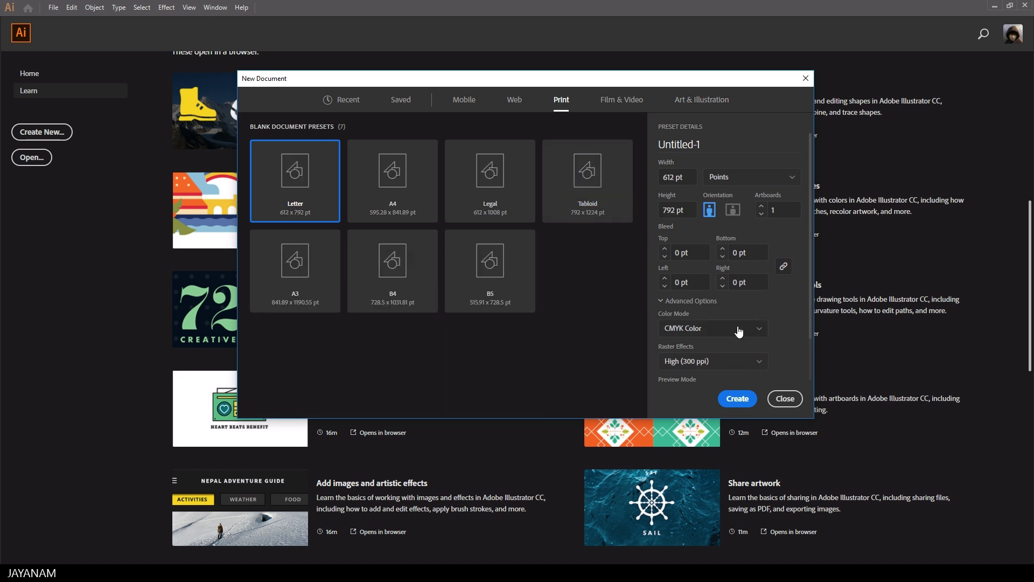
click(731, 330)
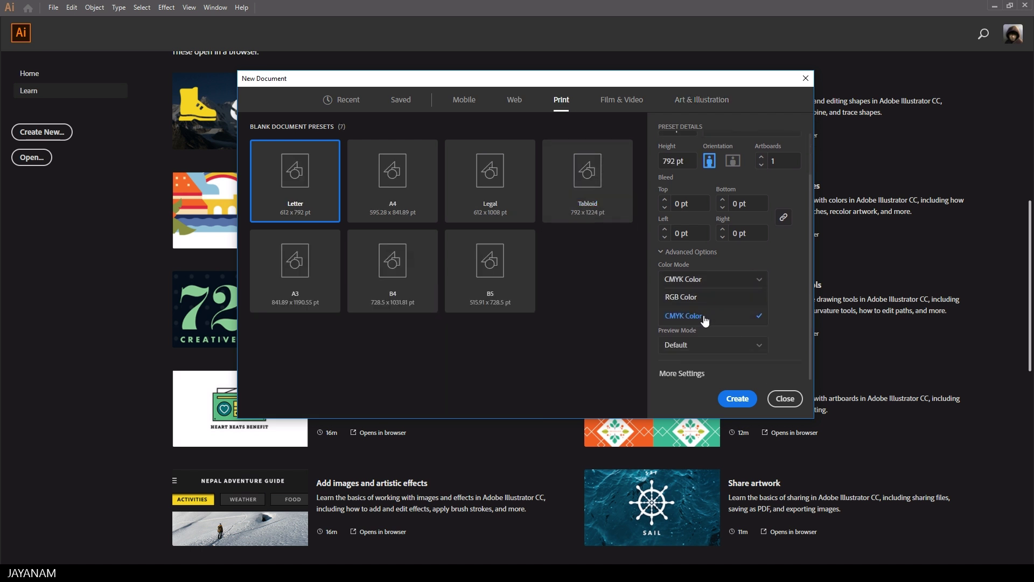
click(705, 319)
click(695, 105)
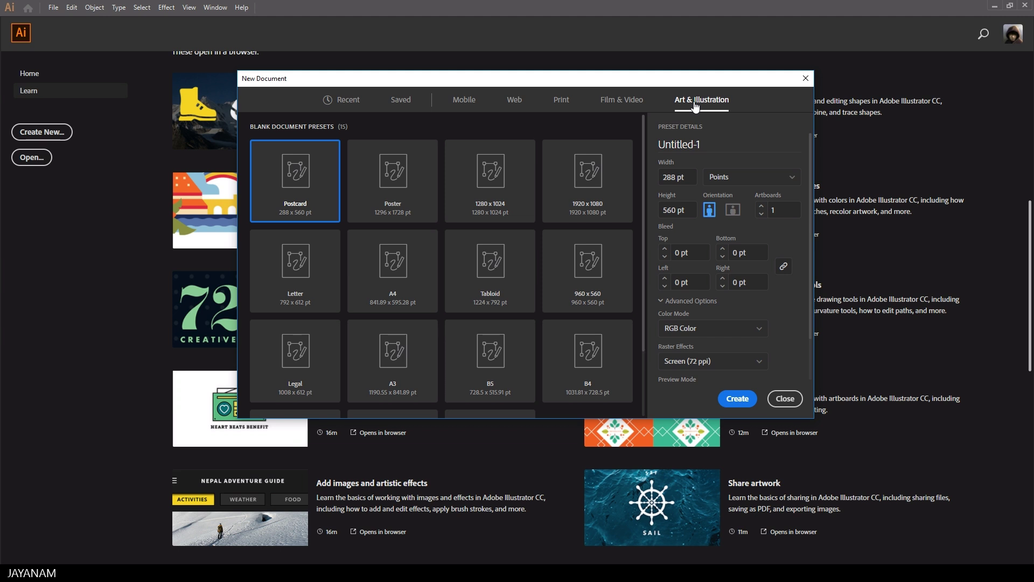
click(501, 188)
click(738, 398)
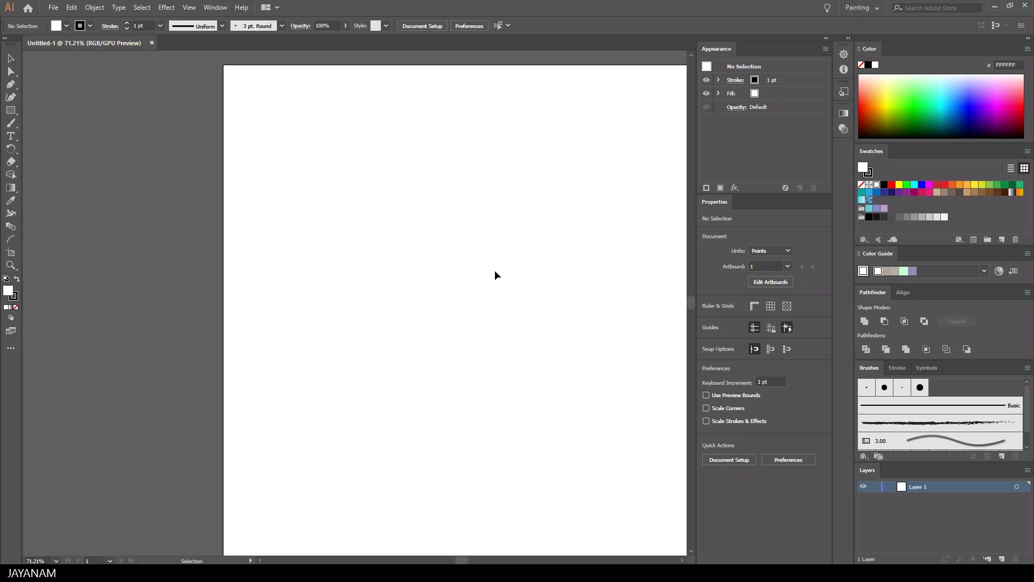
Step: Pan and zoom around the blank artboard to bring it fully into view
drag(501, 270, 330, 267)
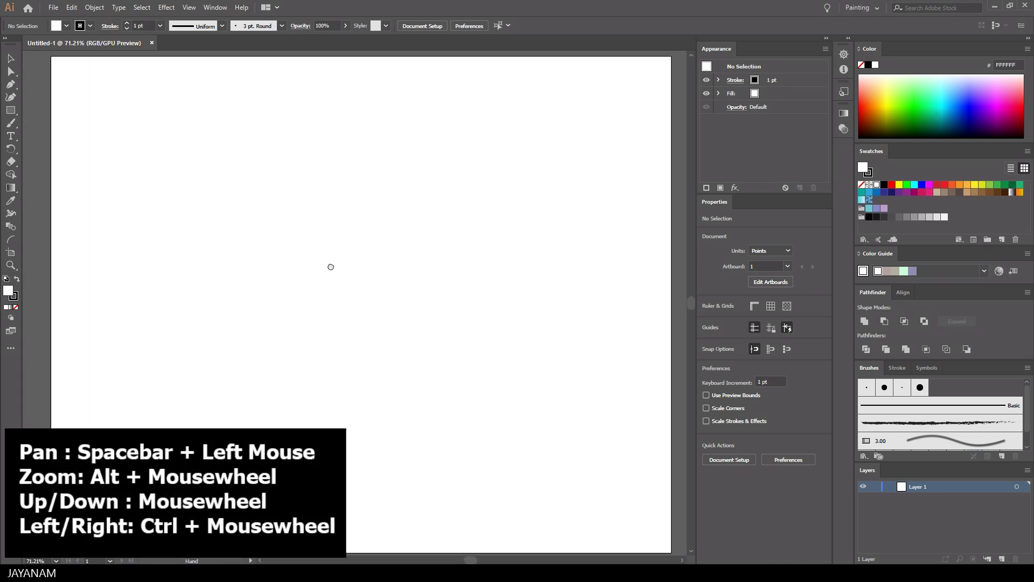
scroll(330, 267, down, 3)
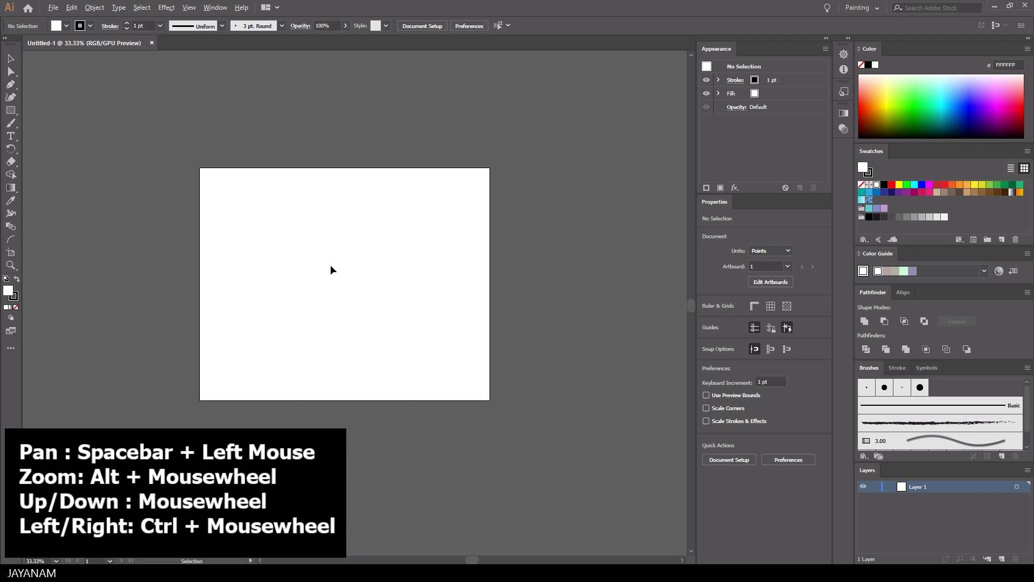
scroll(331, 267, up, 2)
scroll(331, 265, down, 1)
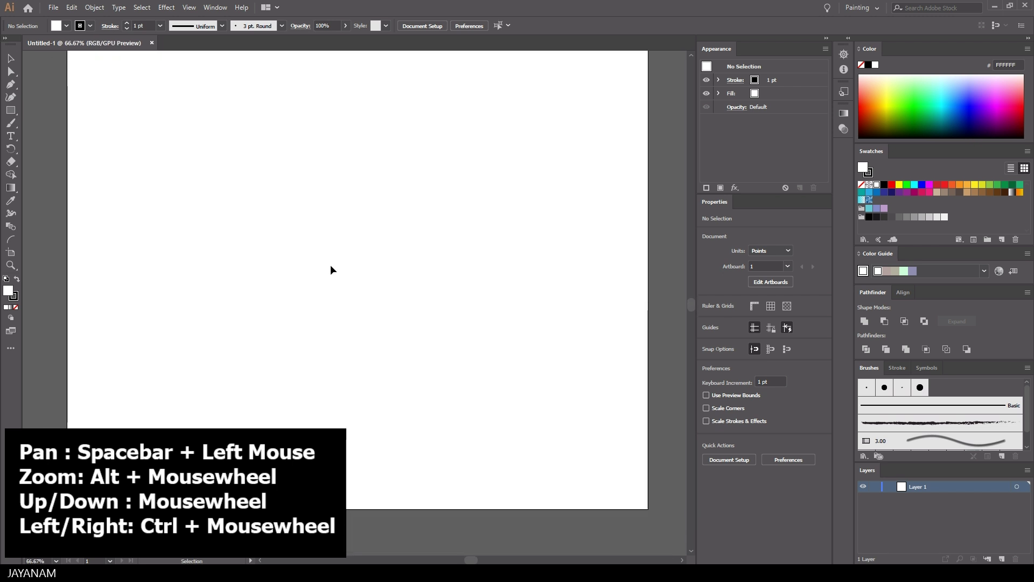
scroll(330, 266, up, 2)
scroll(329, 266, right, 3)
scroll(330, 267, left, 2)
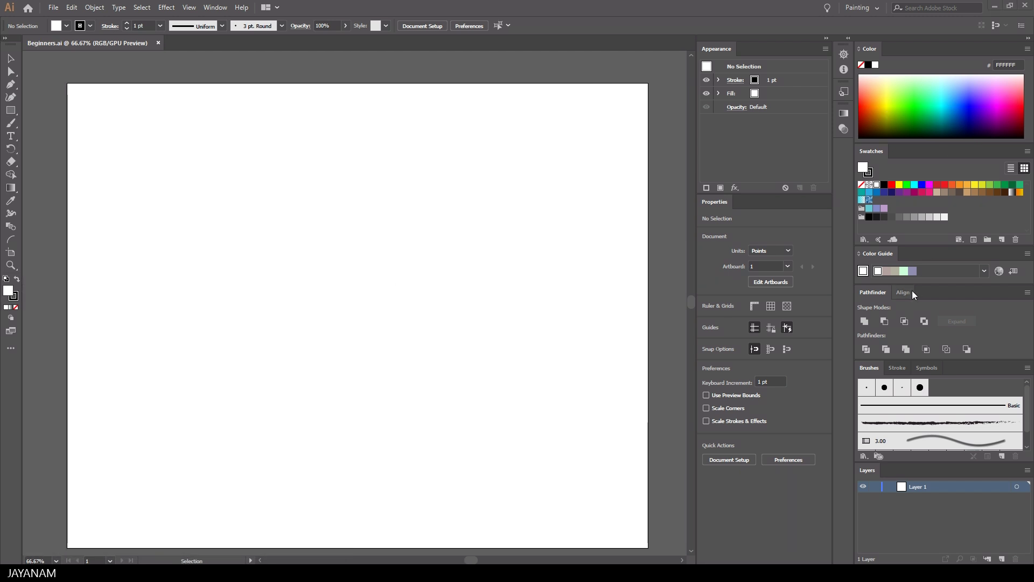
Step: Undock the Color Guide panel and close it, leaving the Window menu unchanged
drag(878, 254, 422, 221)
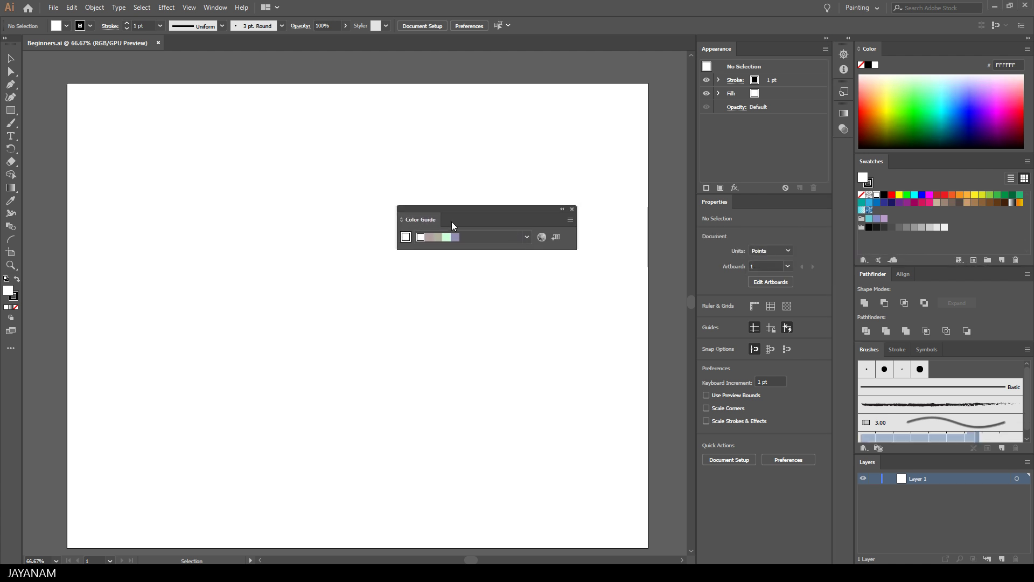
click(572, 210)
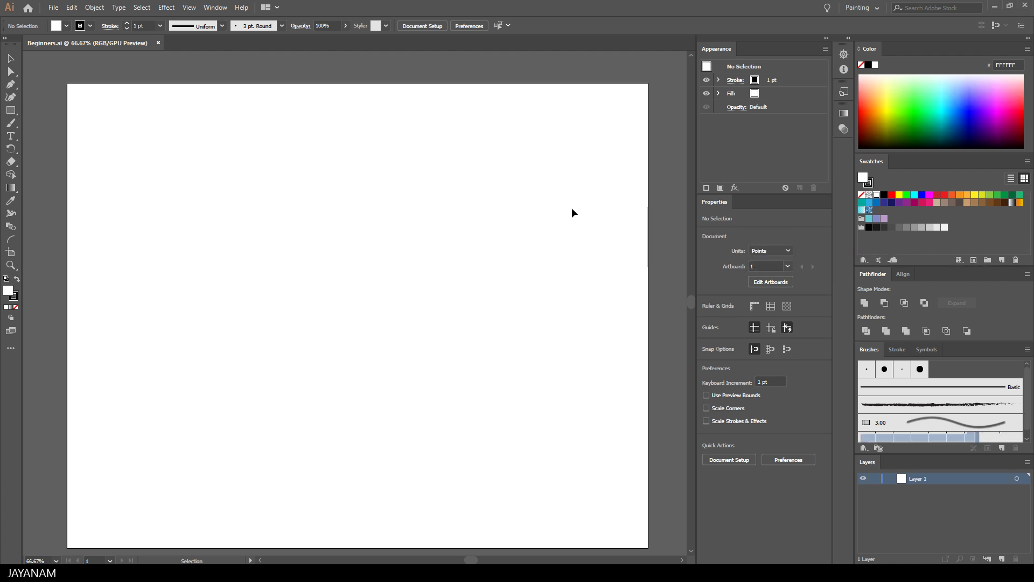
click(221, 9)
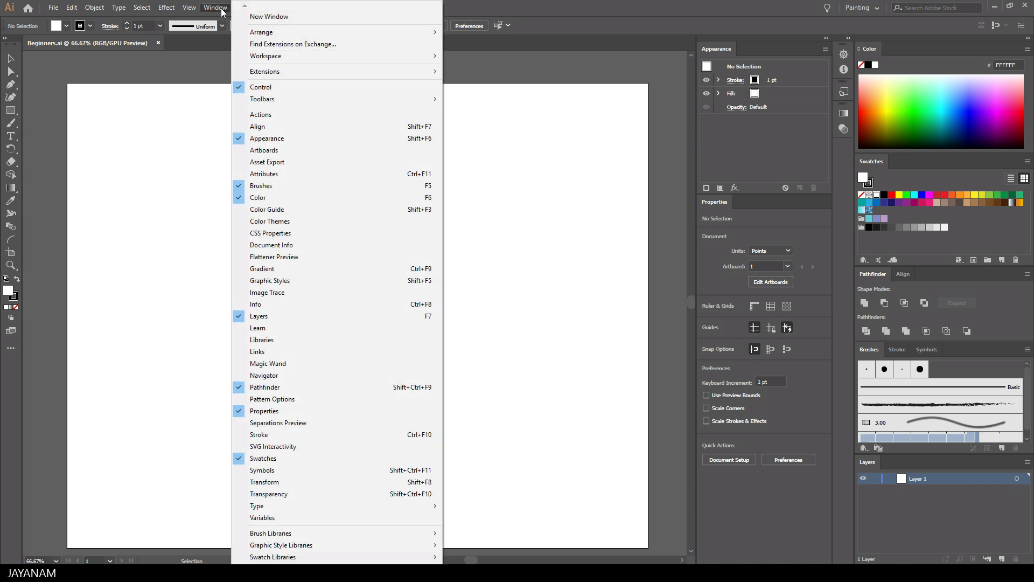
click(223, 12)
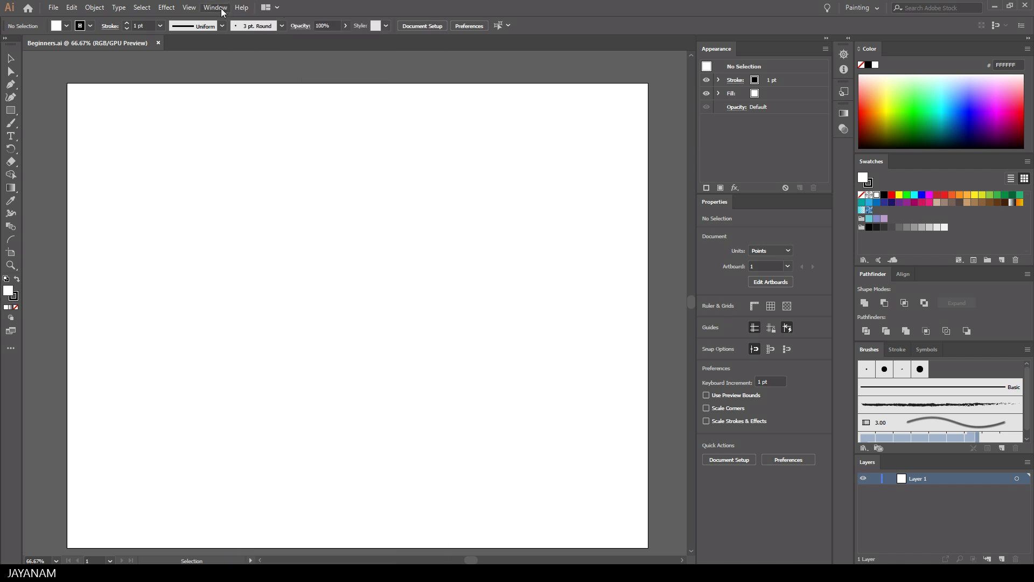
Step: Save the current panel layout as a new named custom workspace
click(878, 8)
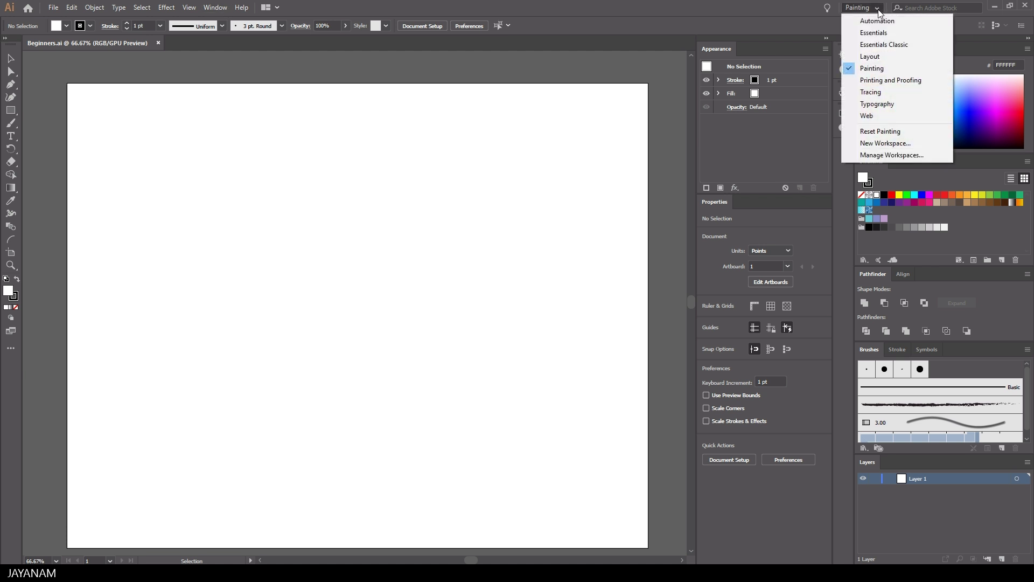
click(896, 143)
text(Jayanam)
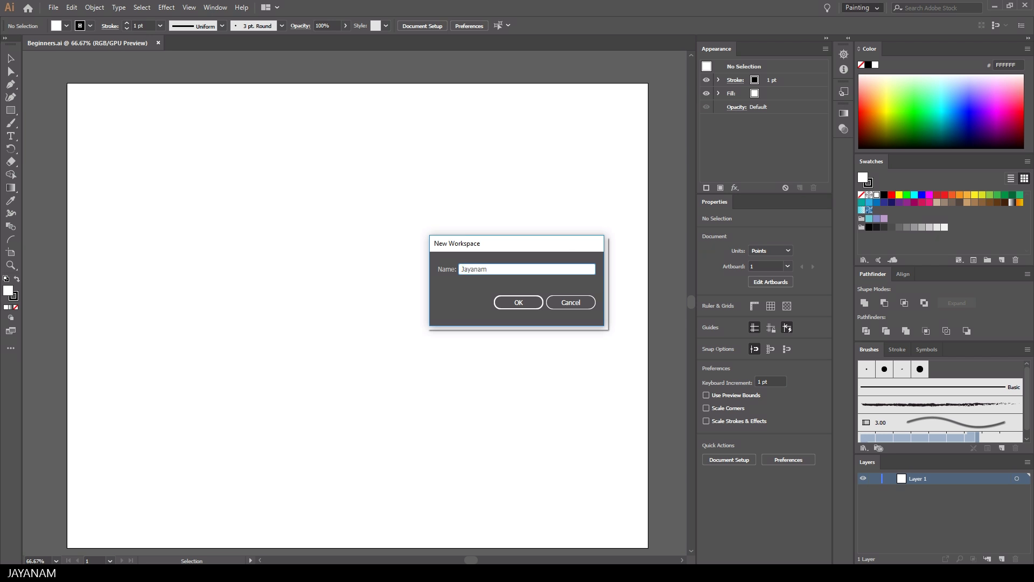
click(515, 304)
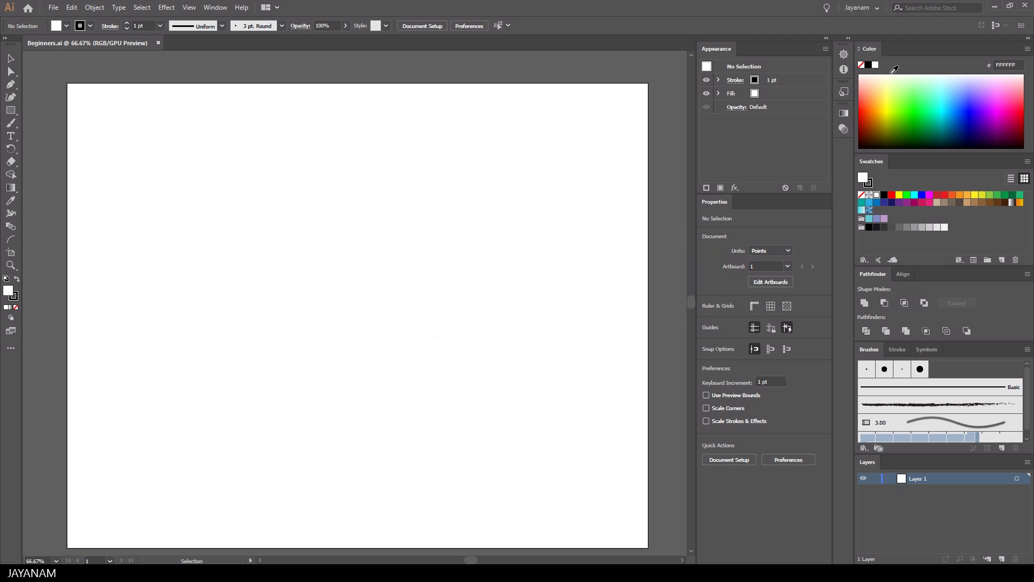
Step: Look at the new workspace in Manage Workspaces and close it unchanged
click(877, 8)
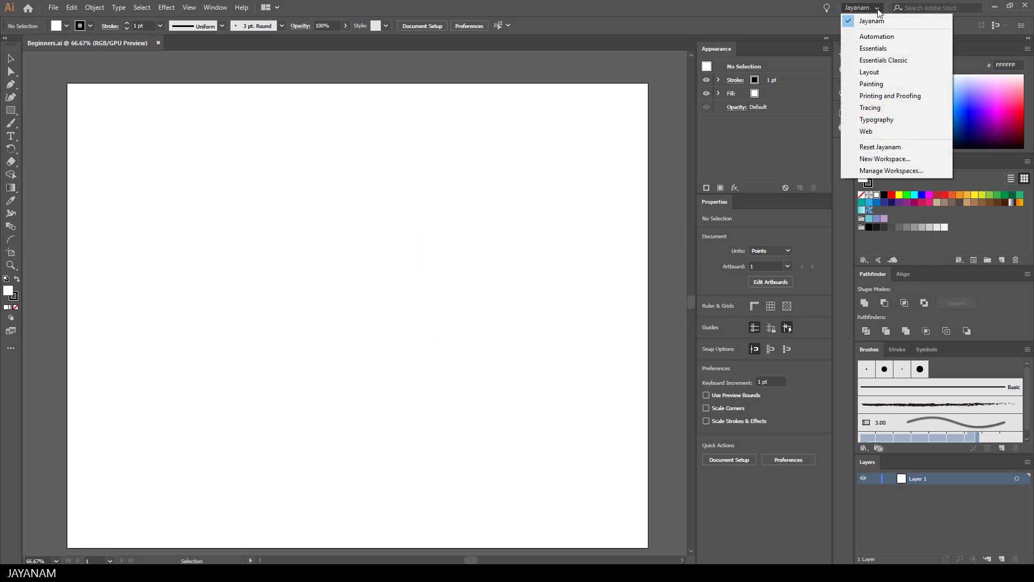
click(891, 170)
click(481, 237)
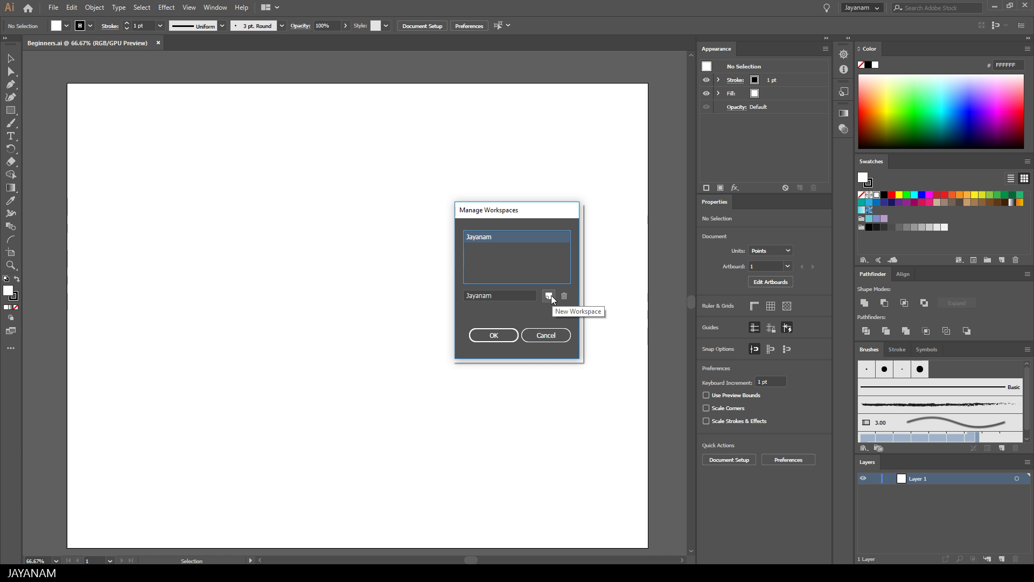
click(546, 335)
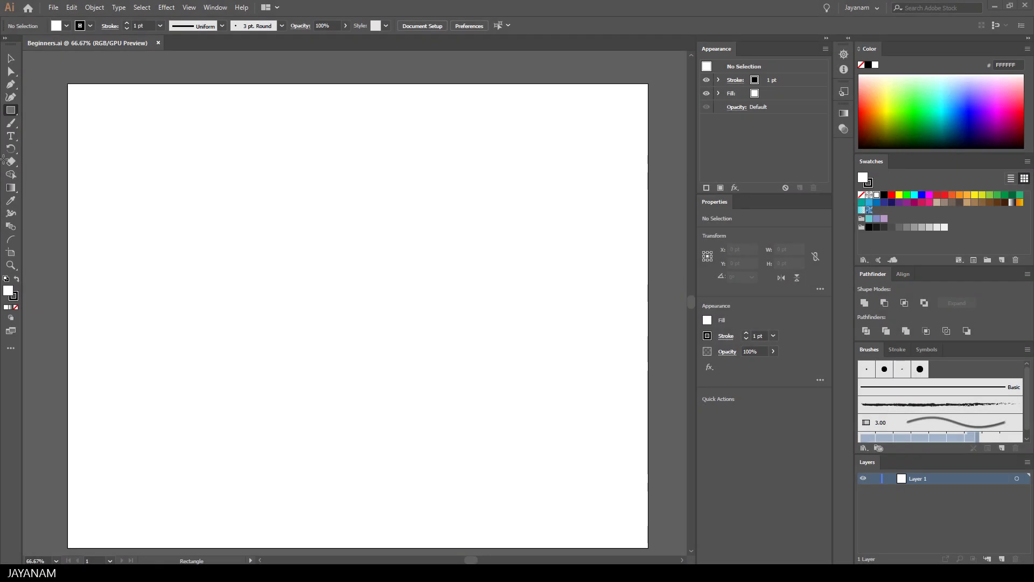
Step: Draw a square near the artboard's top left and fill it red
key(m)
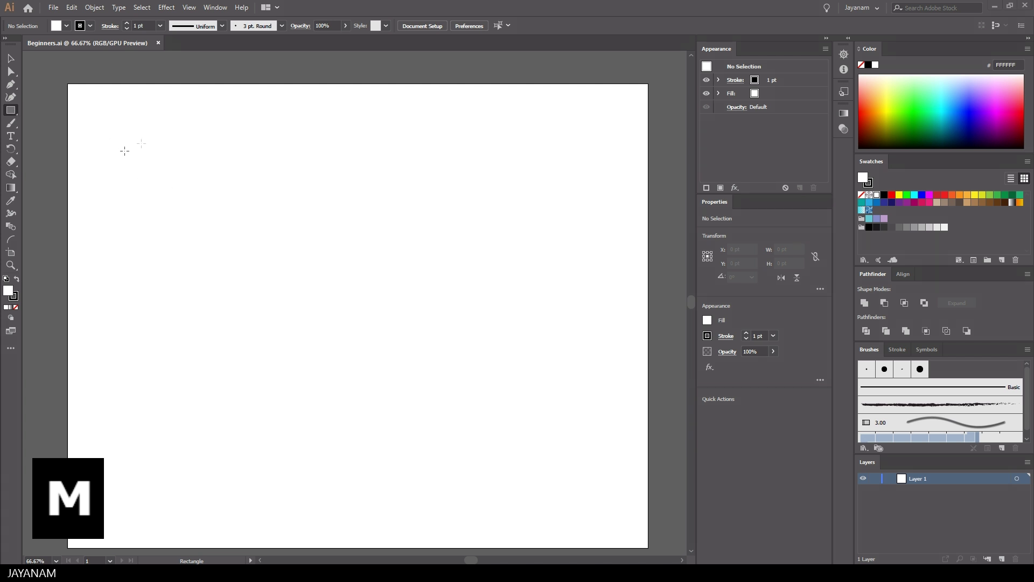
drag(141, 144, 245, 248)
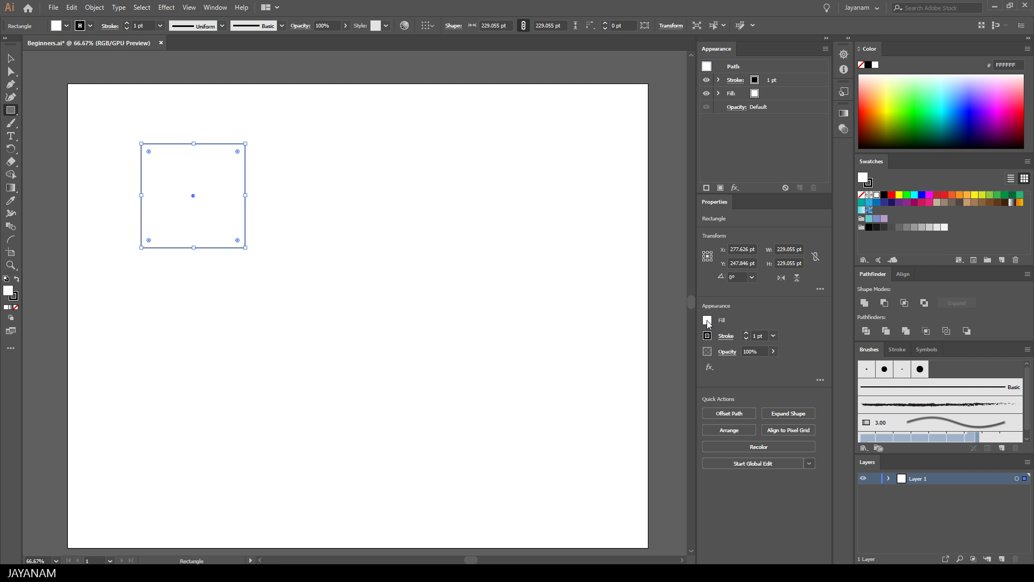
click(706, 320)
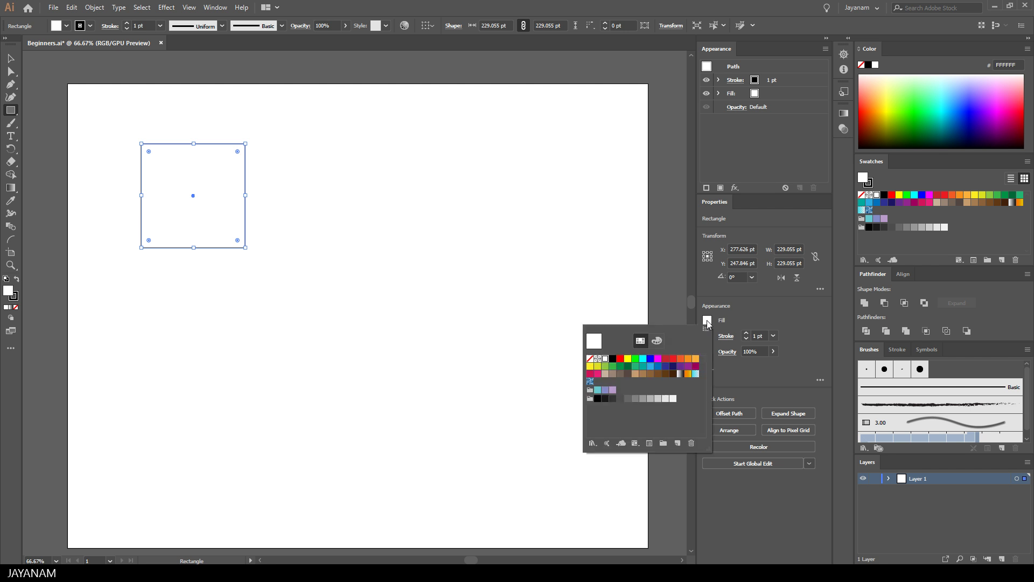
click(621, 360)
click(758, 368)
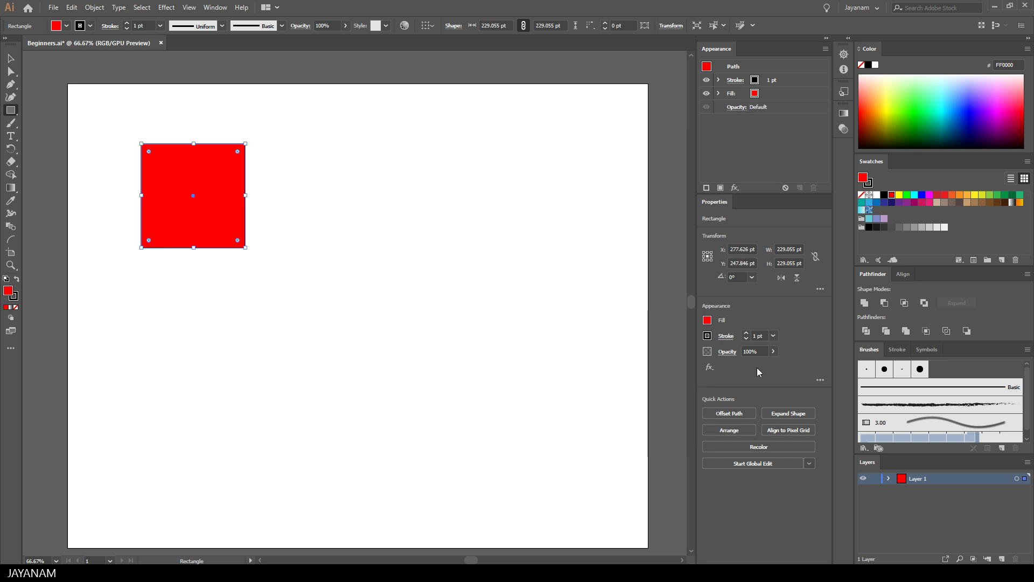
Step: Set the square's stroke weight to 4 pt
click(747, 333)
click(747, 333)
click(746, 338)
click(747, 339)
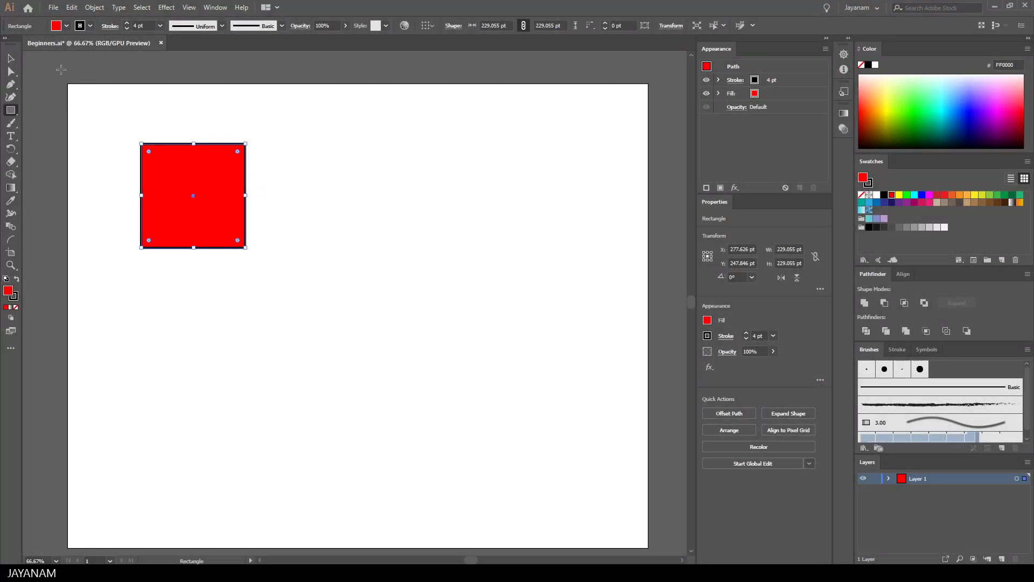
Step: Move the red square right and down, then stretch it to 299.077 x 256.352 pt
key(v)
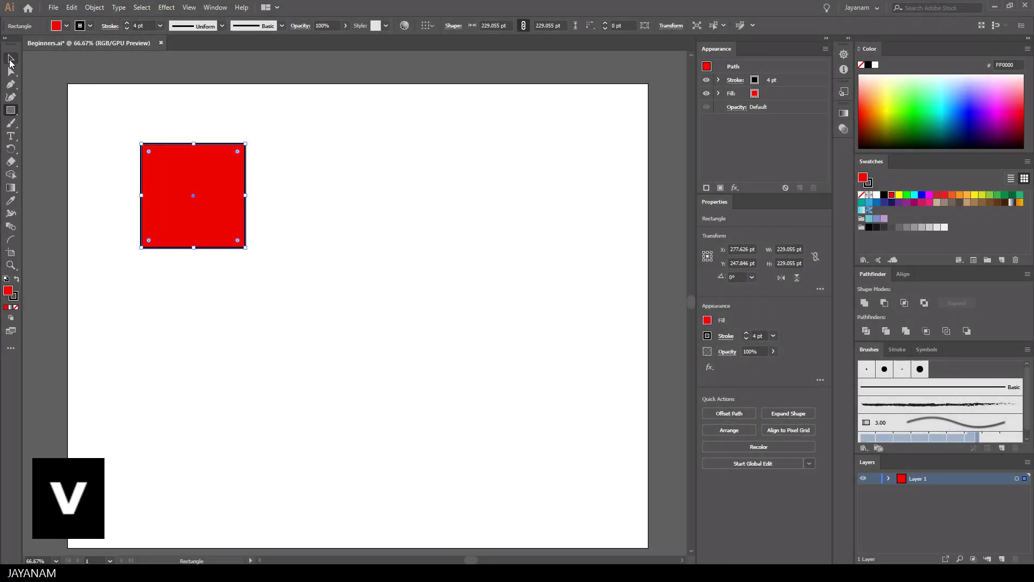
drag(195, 176, 291, 196)
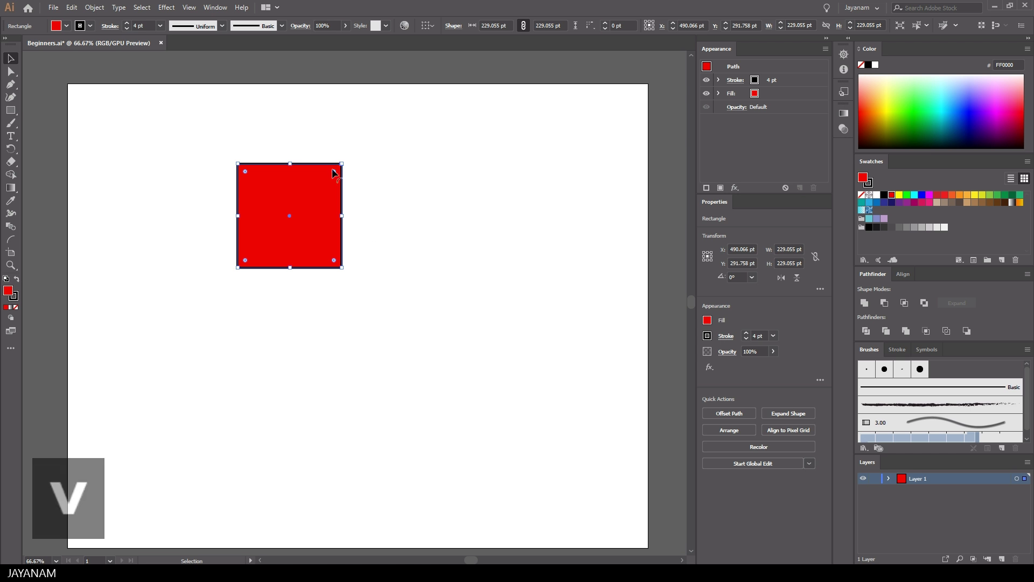
drag(341, 162, 375, 151)
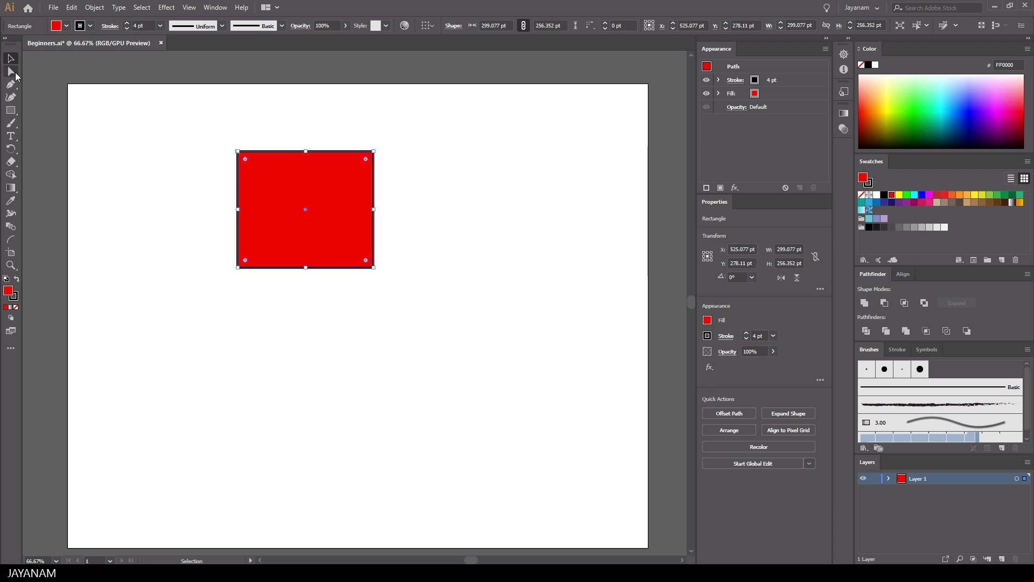
Step: Drag the top-right anchor up-right and the bottom-right anchor down-left to slant the shape
key(a)
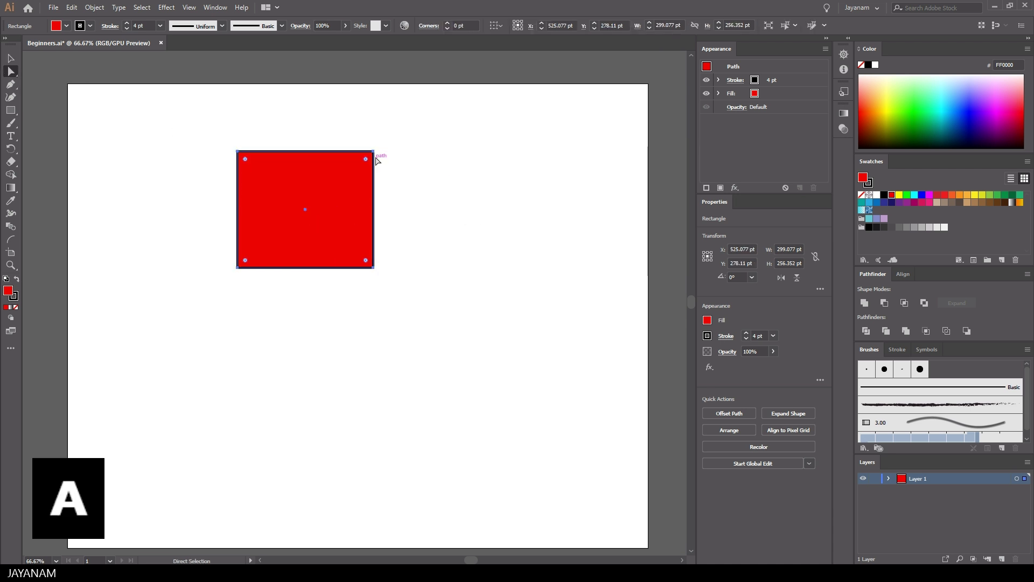
drag(374, 152, 402, 126)
drag(375, 268, 323, 339)
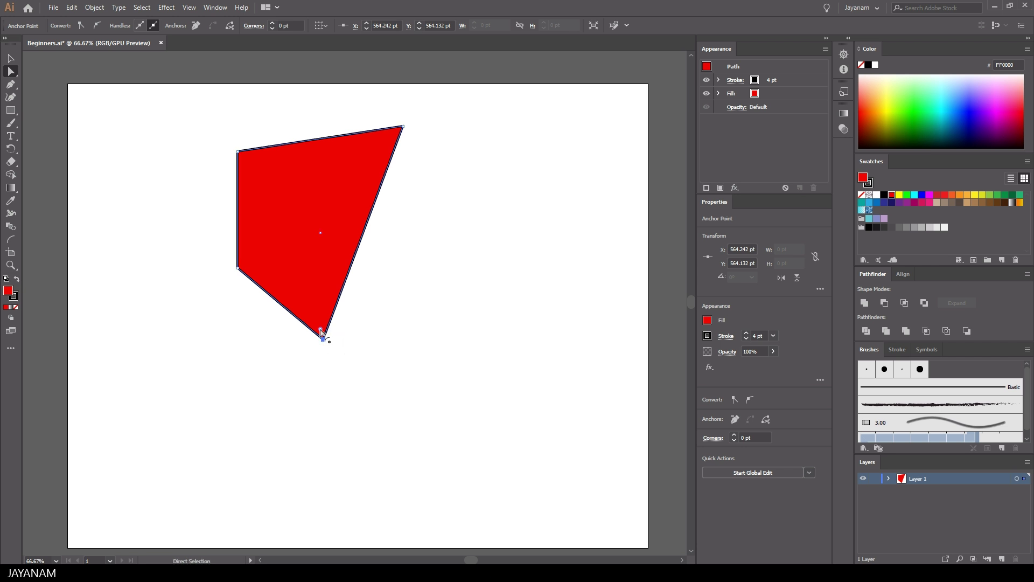
Step: Round the bottom corner and both top corners with the live-corner widgets
drag(321, 331, 322, 310)
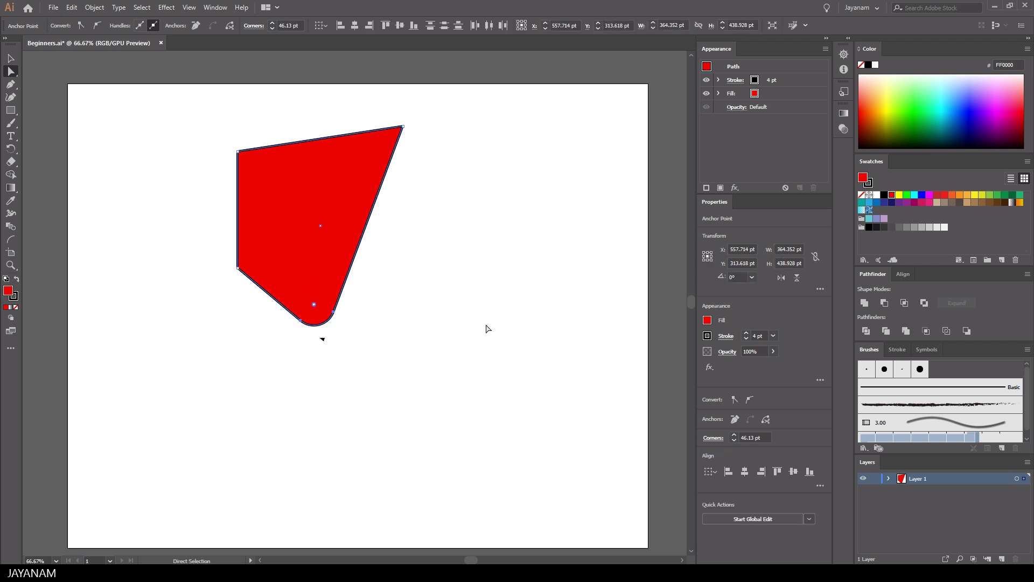
click(237, 151)
shift+click(403, 126)
mouse_move(390, 138)
mouse_down()
mouse_move(399, 135)
mouse_move(388, 143)
mouse_up()
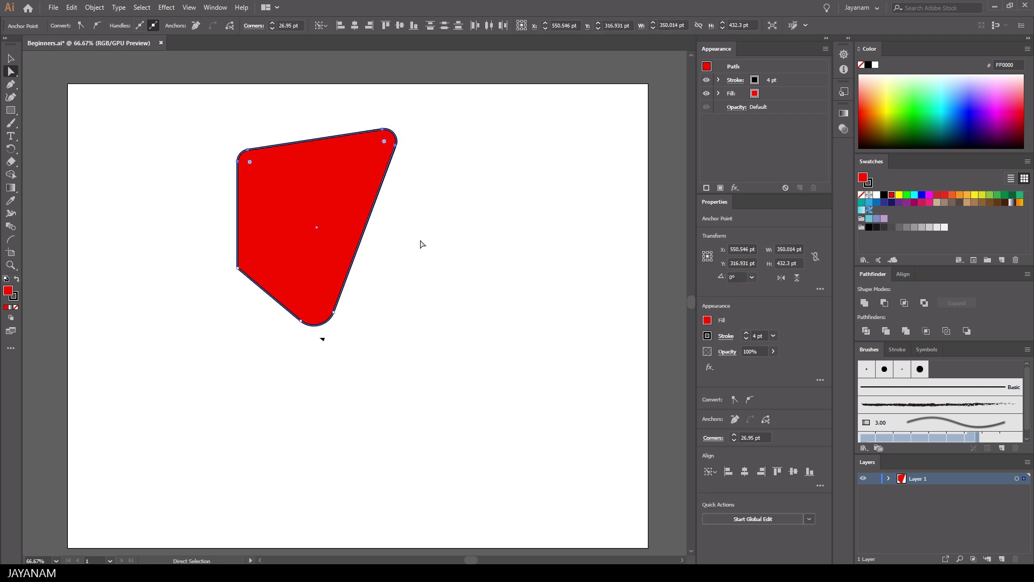
Step: Add an anchor on the red shape's right edge and drag it inward into a curve
key(p)
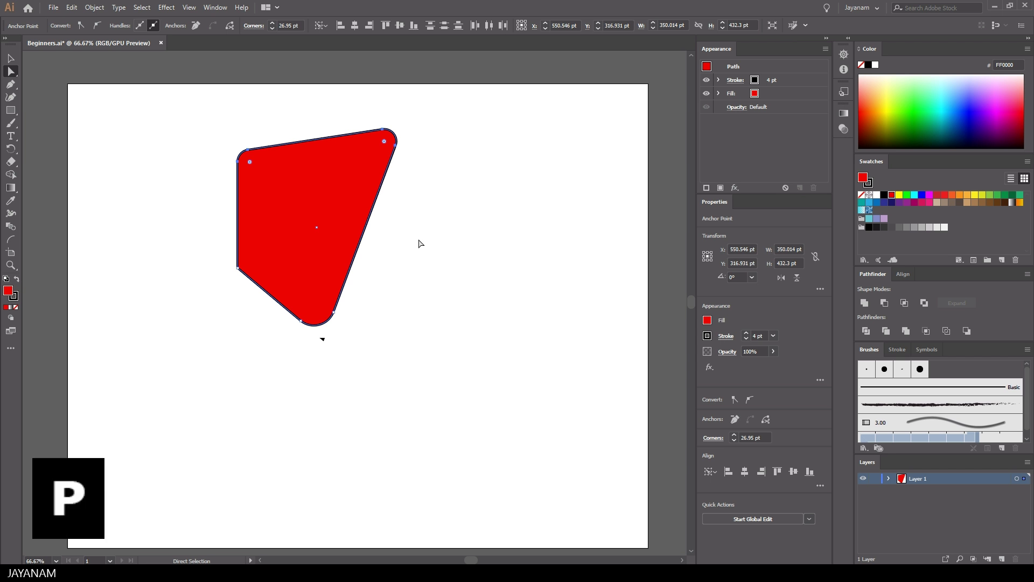
click(11, 84)
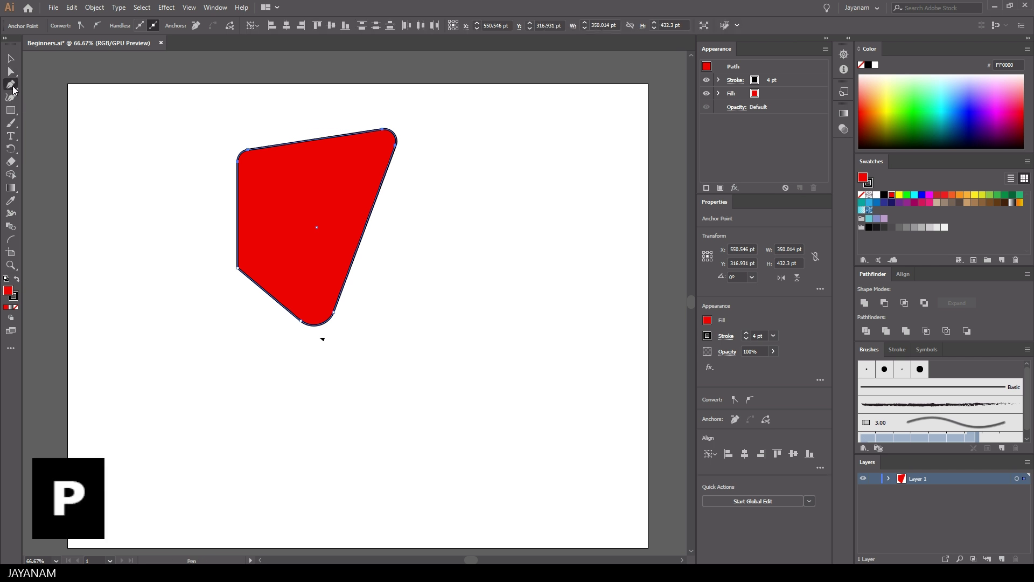
click(365, 232)
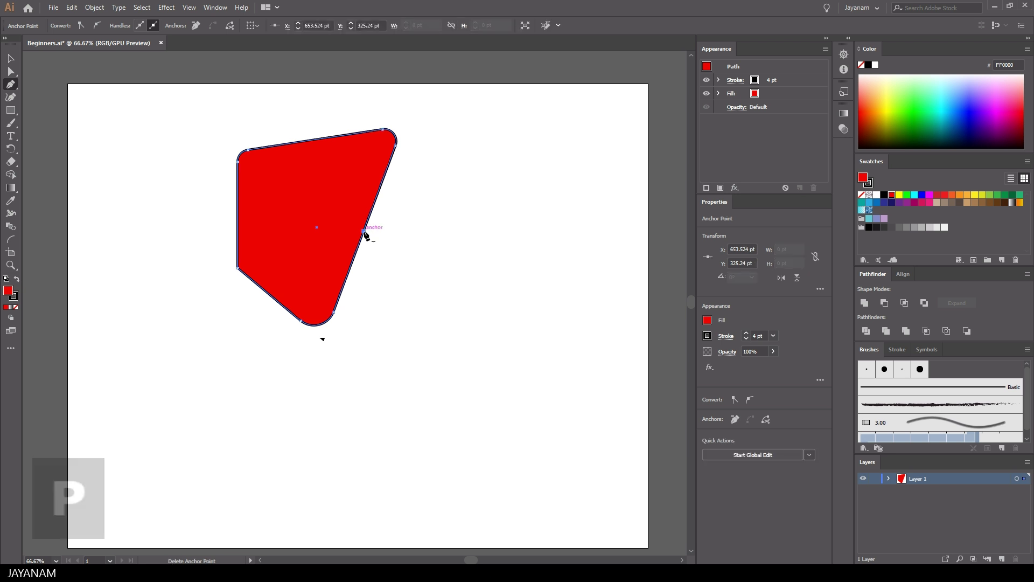
click(11, 71)
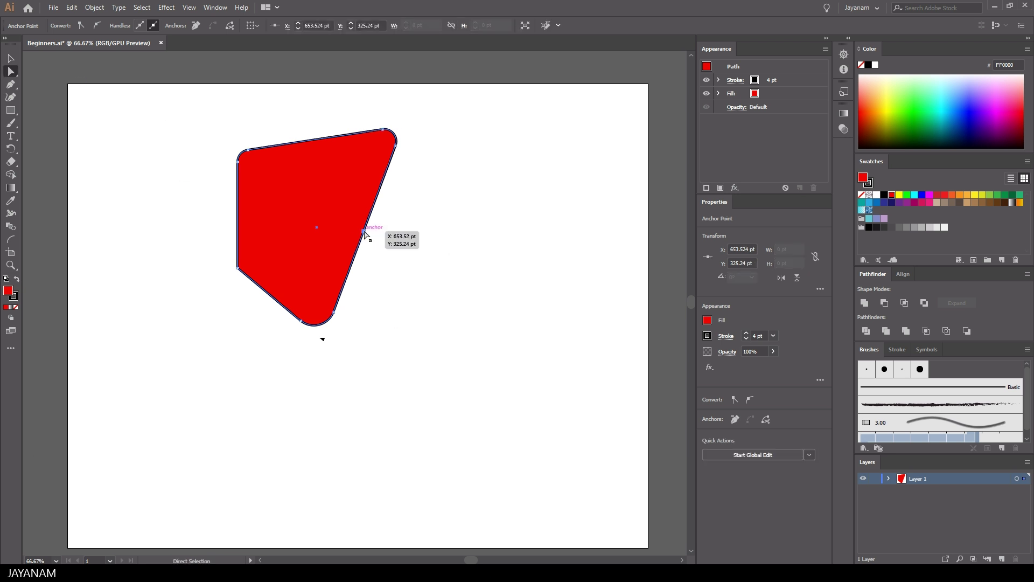
drag(364, 230, 485, 286)
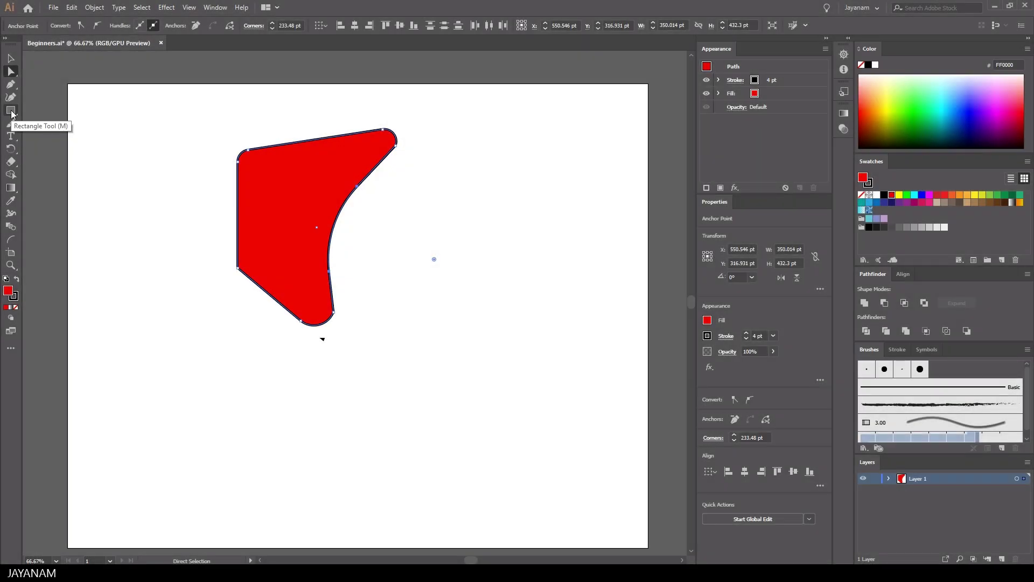
Step: Draw a rectangle over the red shape's right side and fill it blue
click(11, 109)
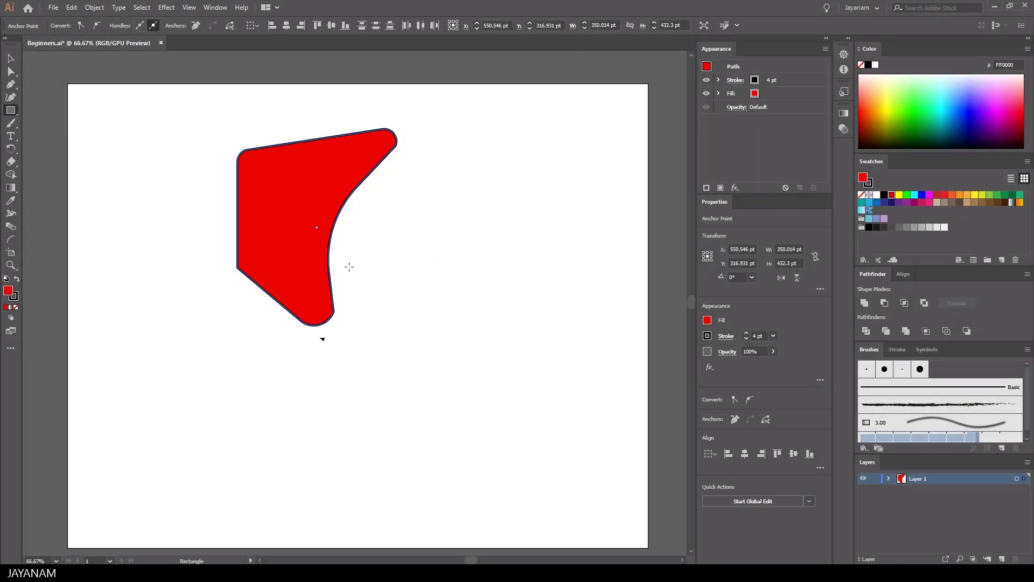
drag(304, 194, 410, 266)
click(708, 321)
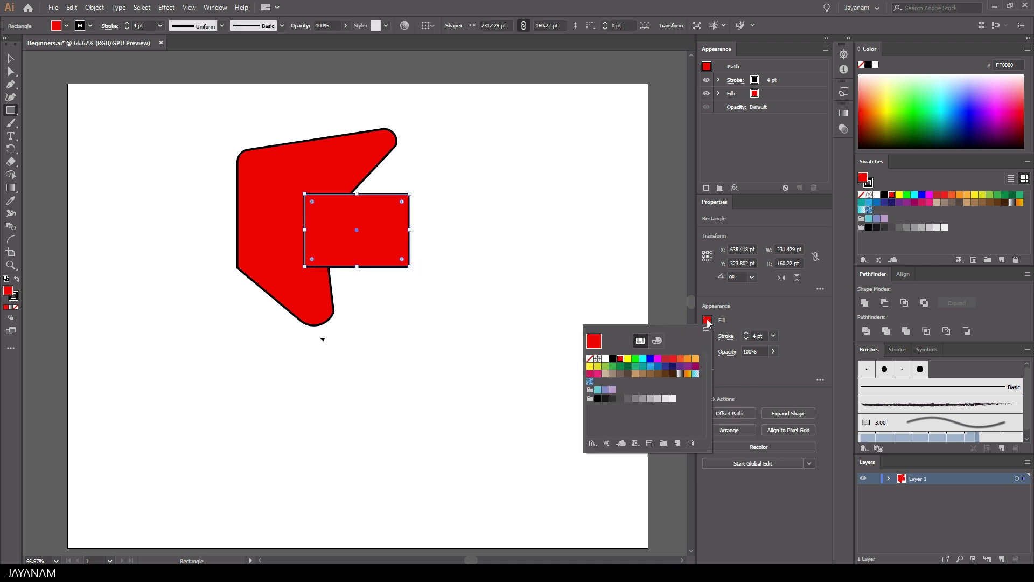
click(657, 367)
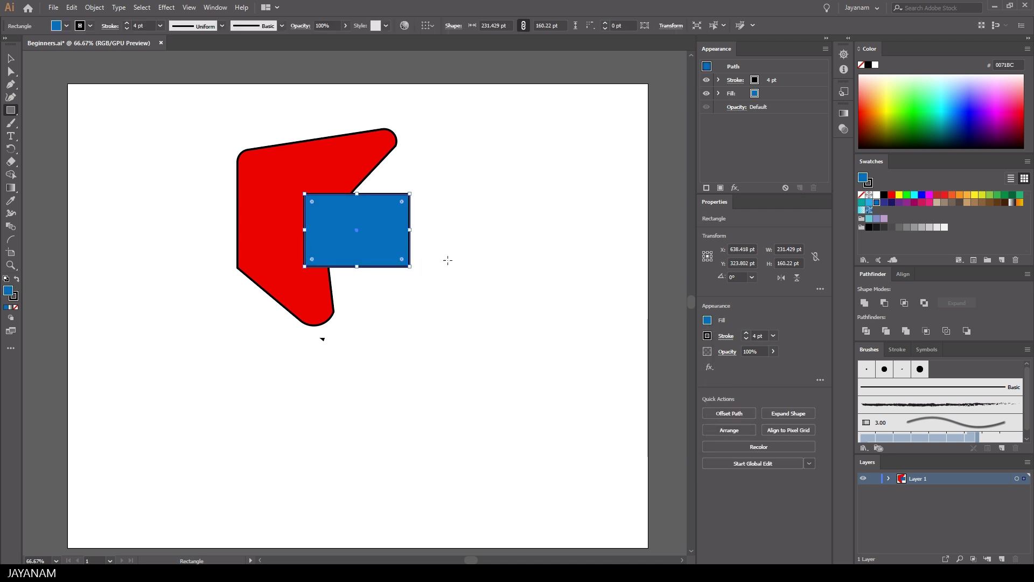
Step: Select both shapes and try Pathfinder Minus Front and Unite, undoing each one
key(v)
drag(165, 101, 468, 354)
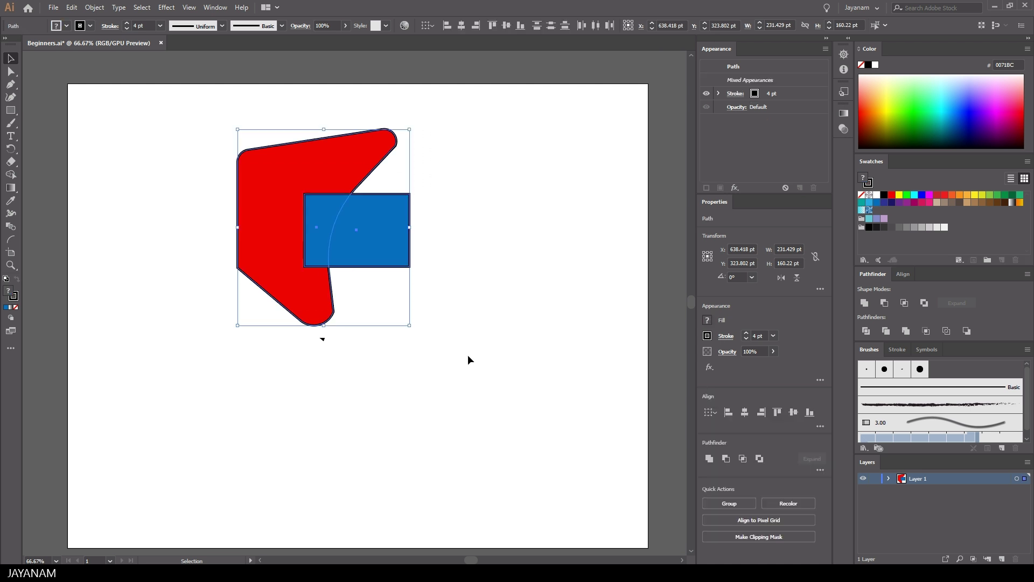
click(885, 304)
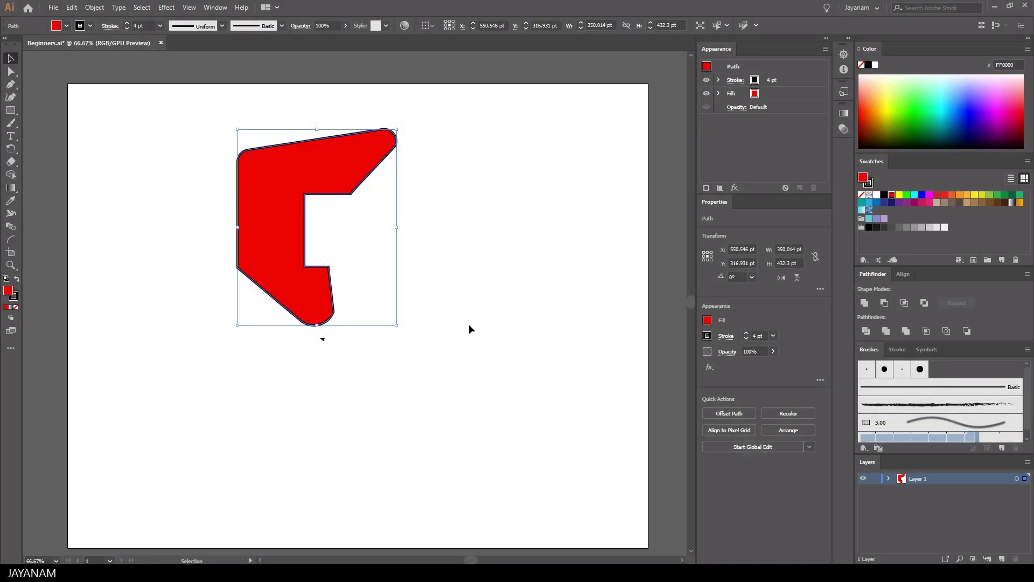
key(ctrl+z)
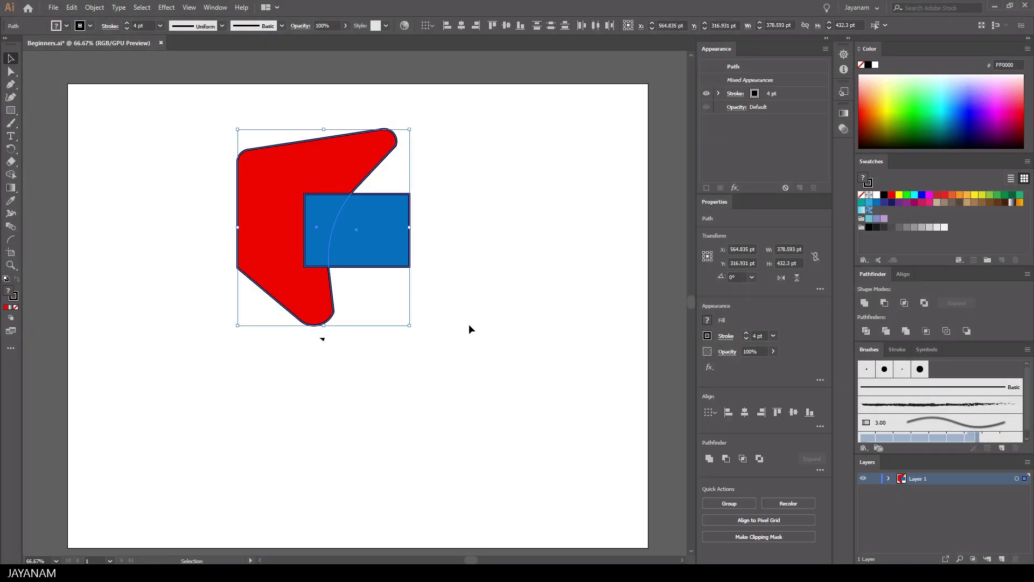
click(864, 304)
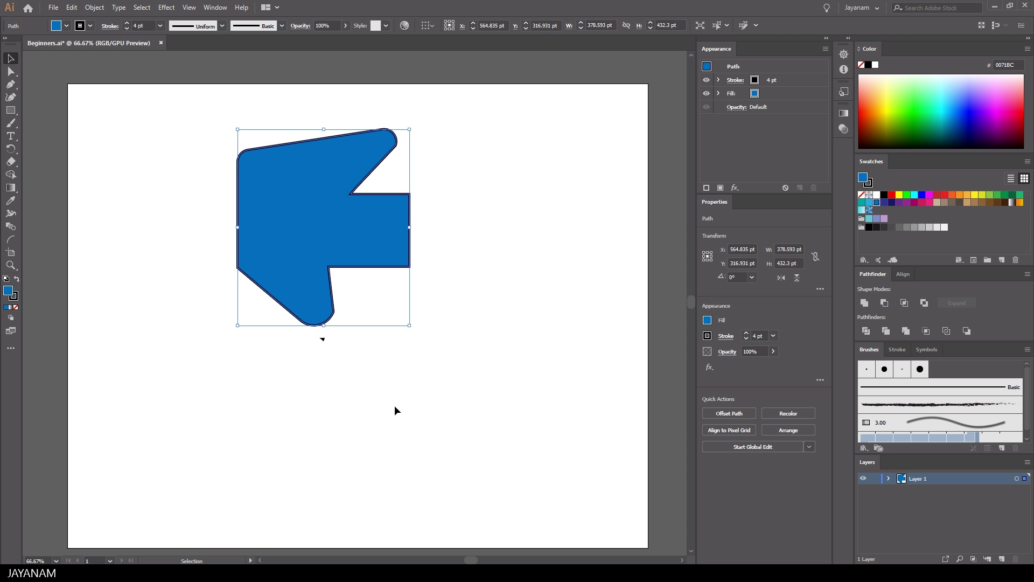
key(ctrl+z)
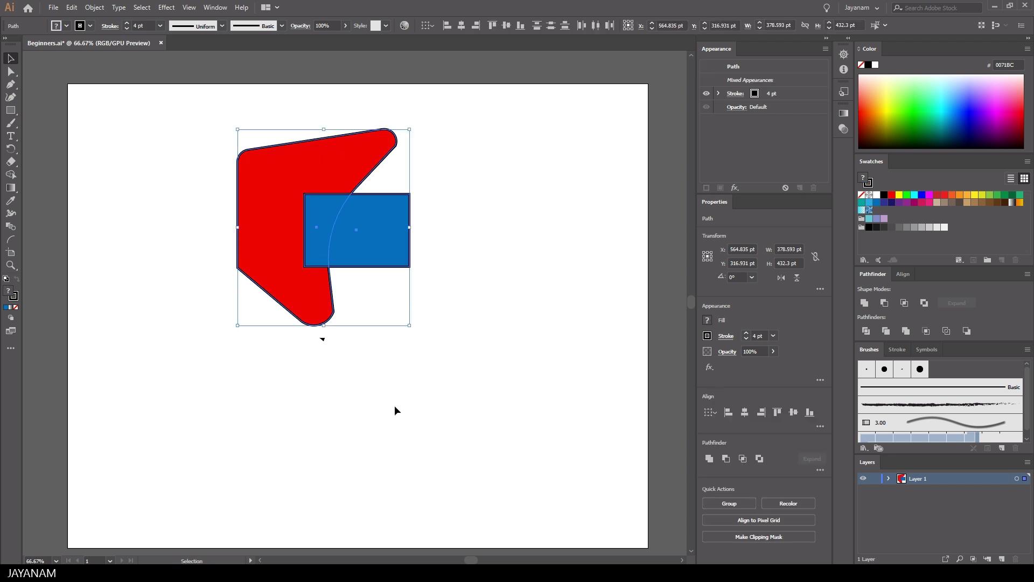
Step: With Shape Builder, cut a rectangular notch into the red shape's right side and remove the blue rectangle
click(10, 175)
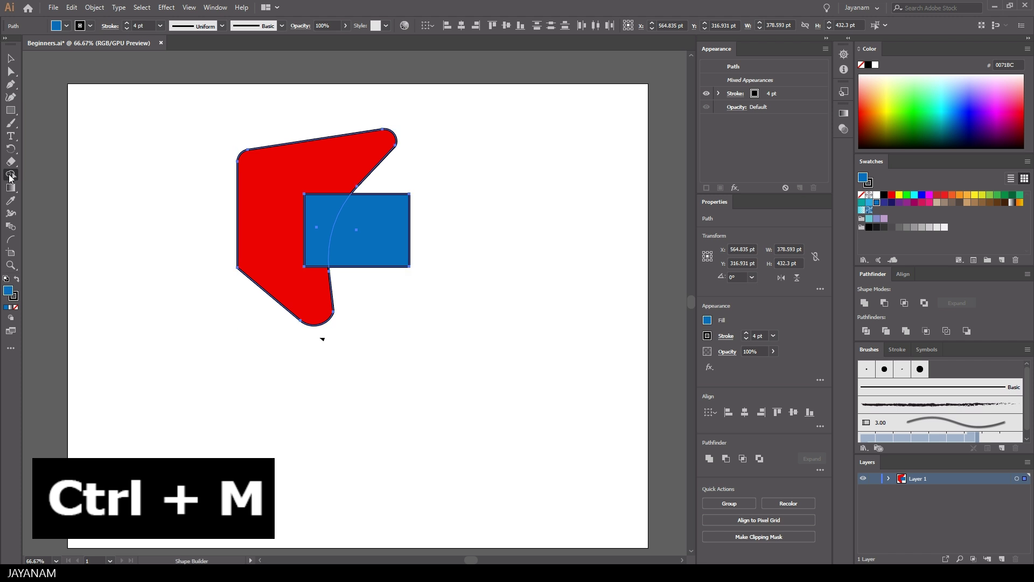
click(316, 231)
drag(287, 232, 311, 231)
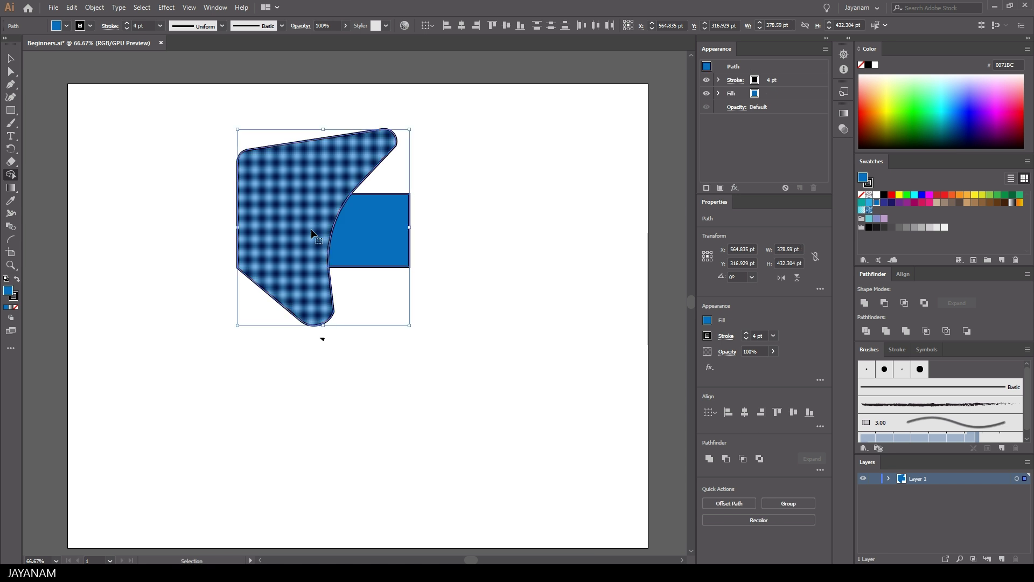
key(ctrl+z)
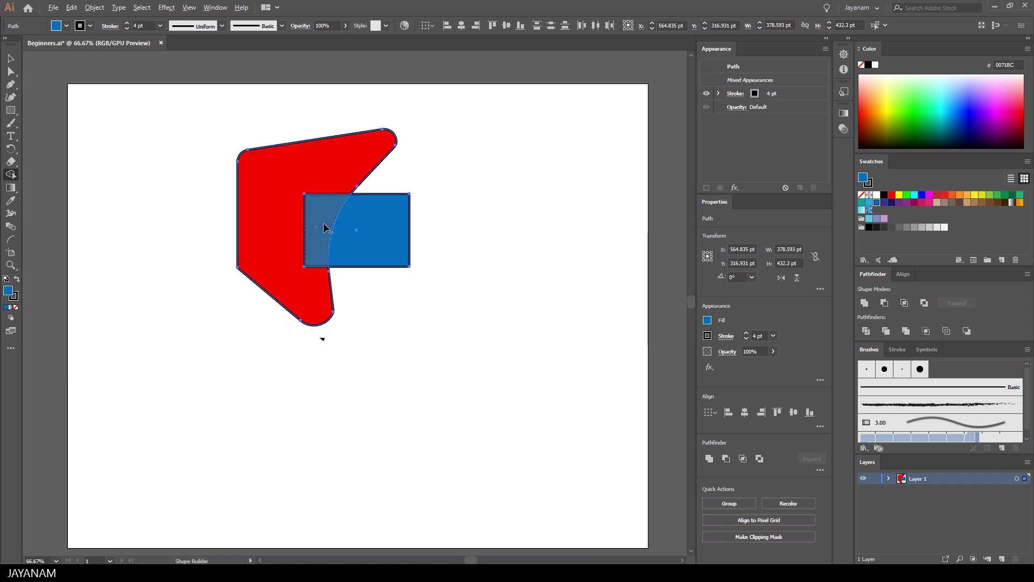
alt+click(322, 225)
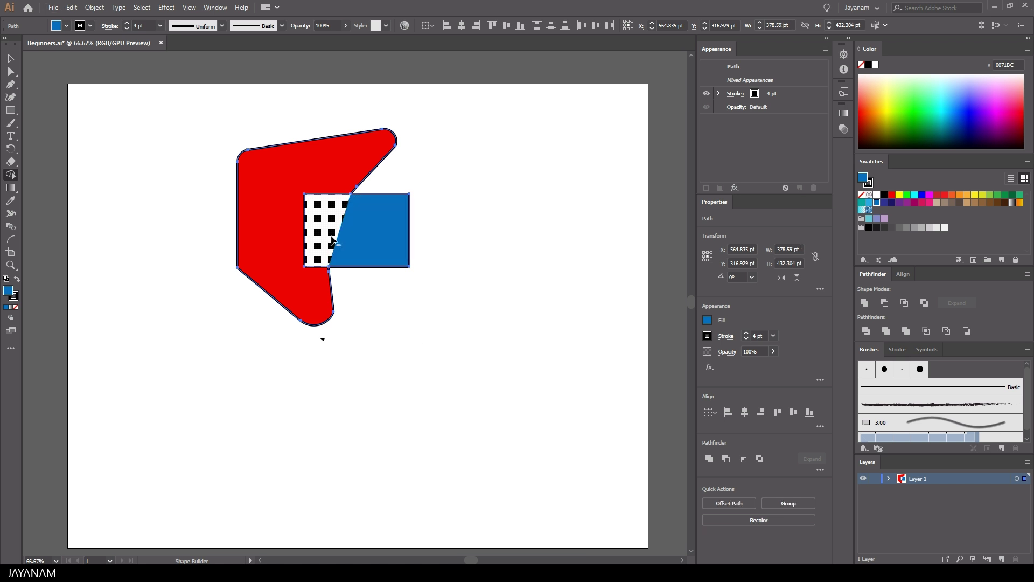
alt+click(372, 237)
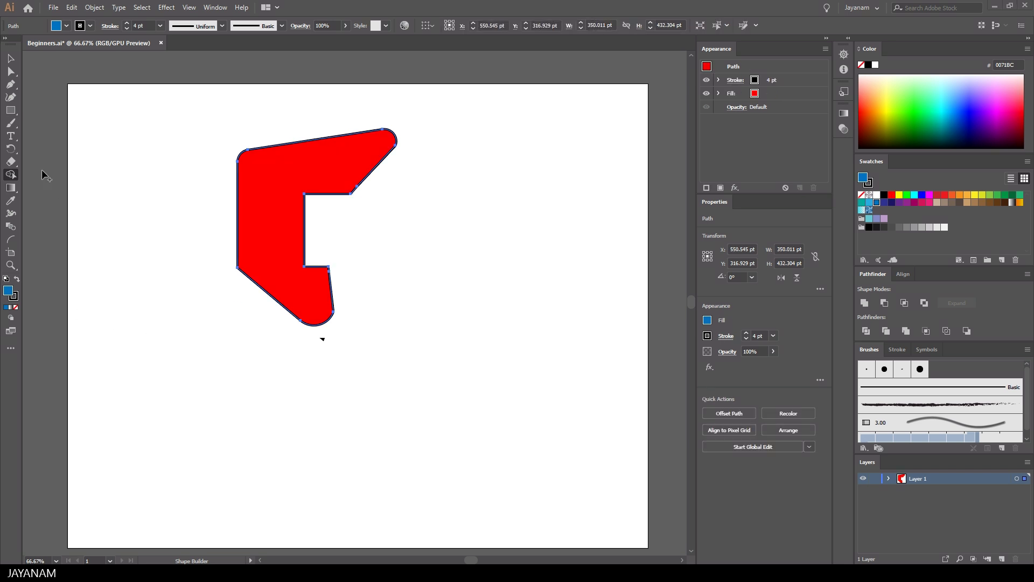
Step: Type 'This is a Text' inside the red shape's notch and set it to 72 pt
key(t)
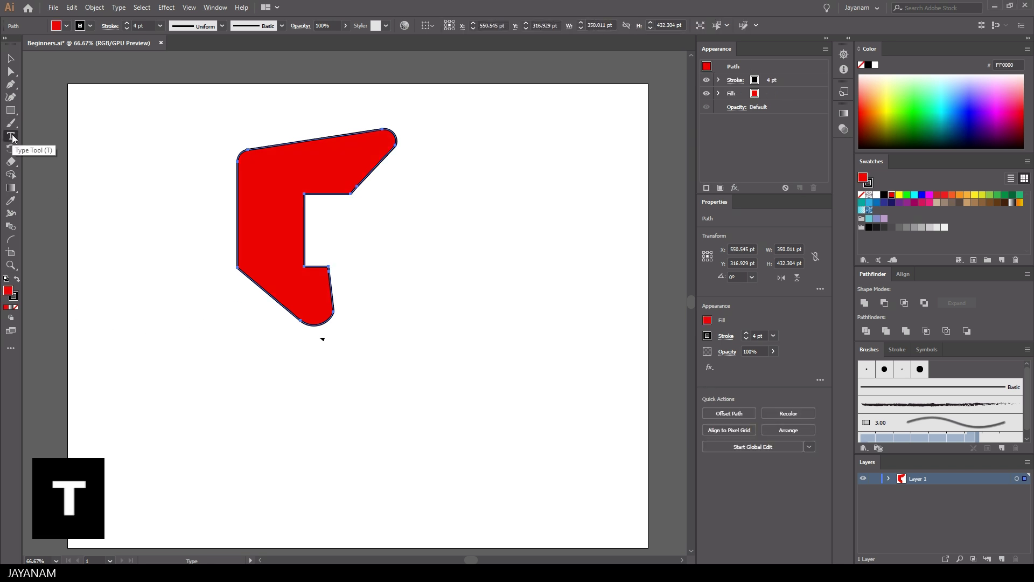
click(327, 226)
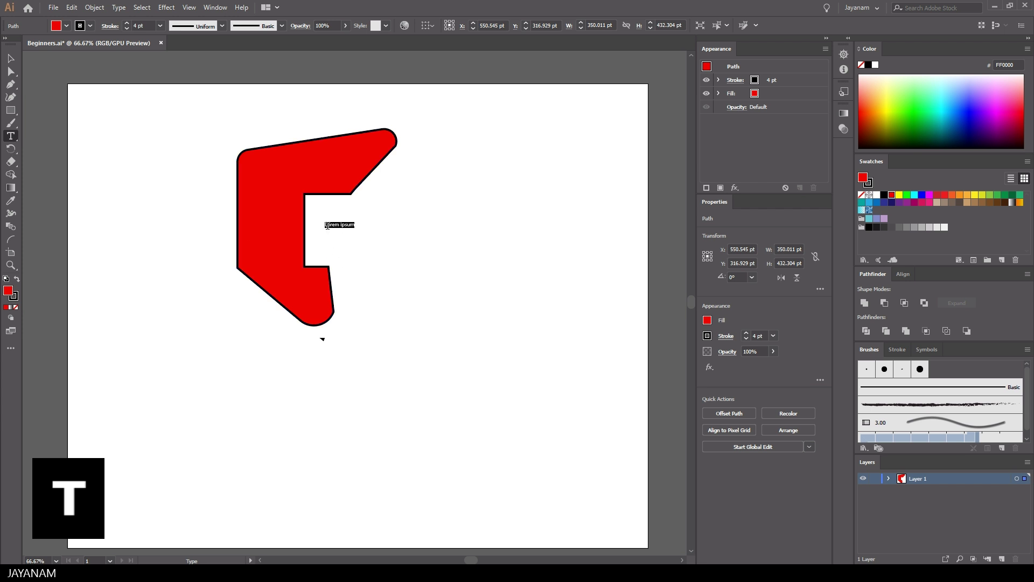
text(This is a Tex)
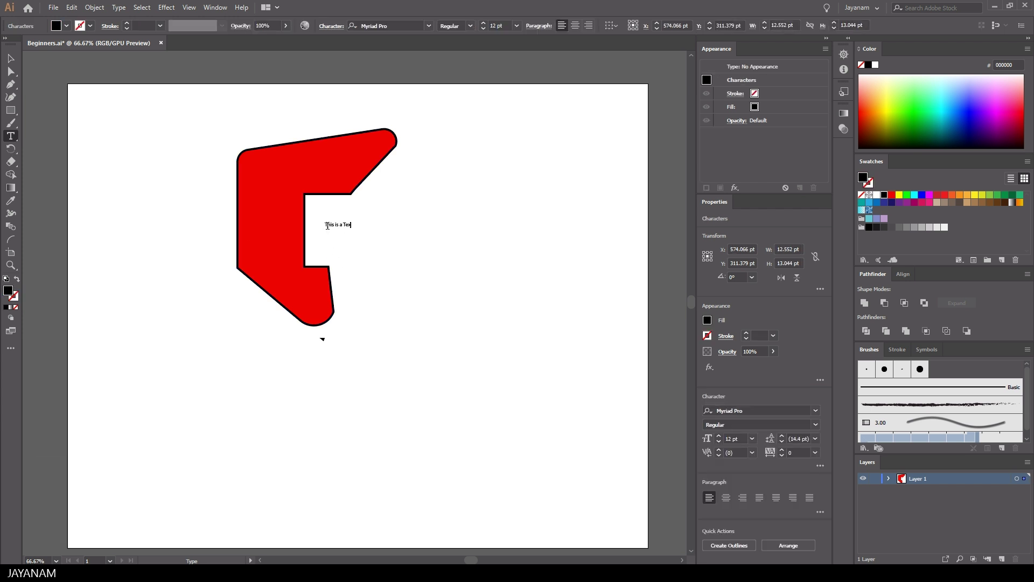
text(t)
drag(326, 226, 397, 231)
click(516, 25)
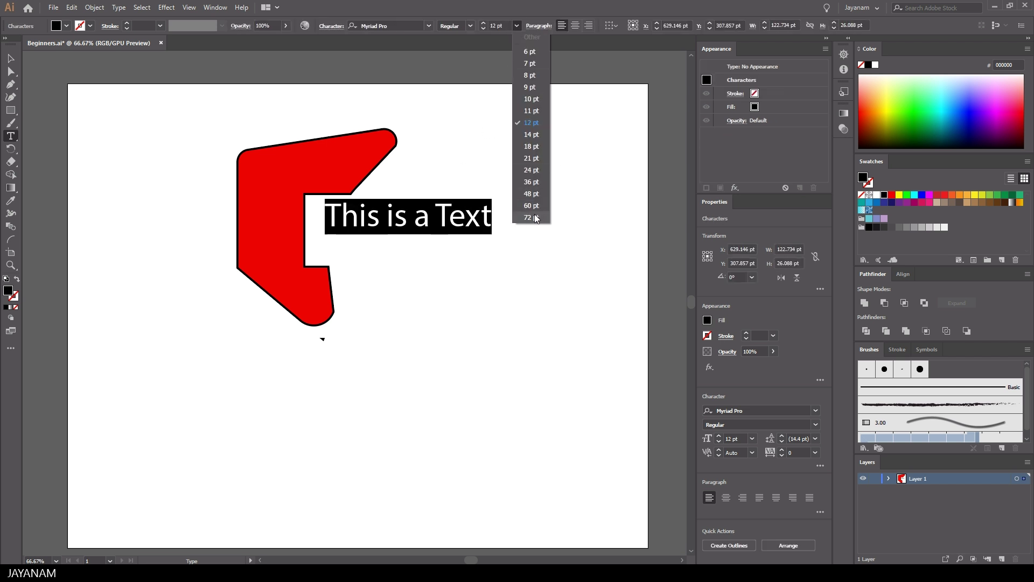
click(532, 217)
Step: Scale the text up to 99 pt and reposition it within the notch
click(11, 58)
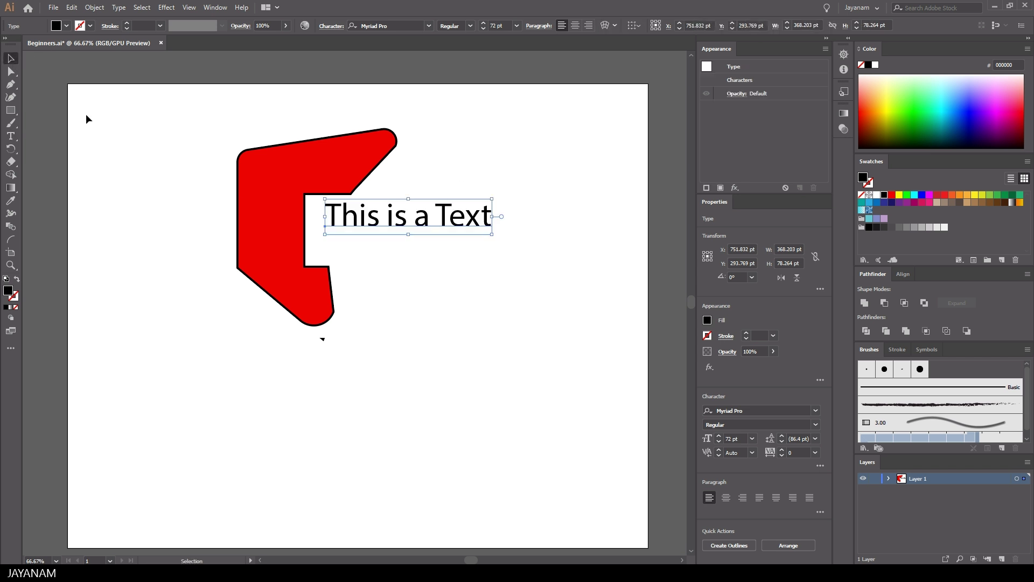
drag(415, 215, 406, 230)
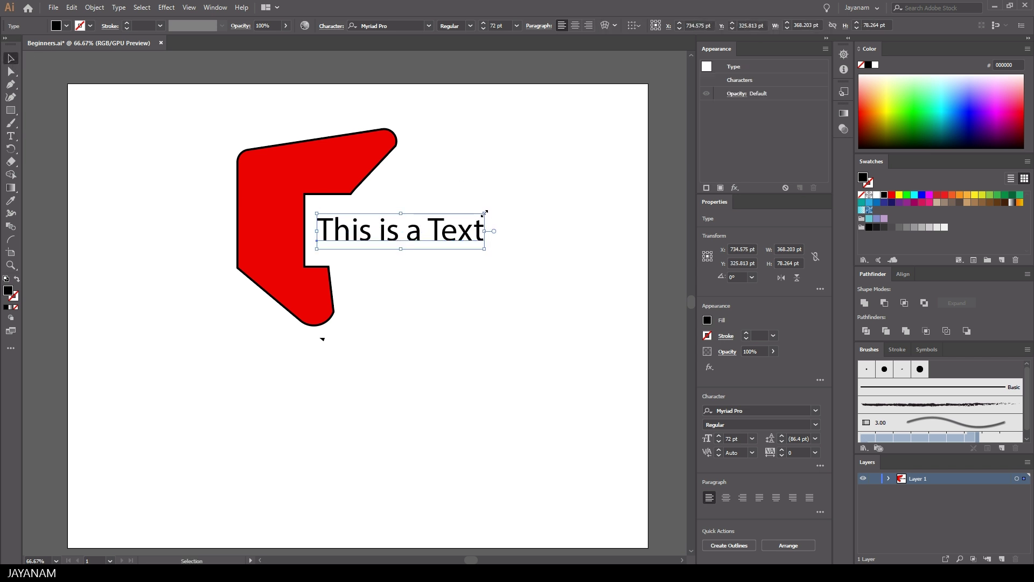
drag(485, 214, 547, 200)
drag(457, 225, 457, 230)
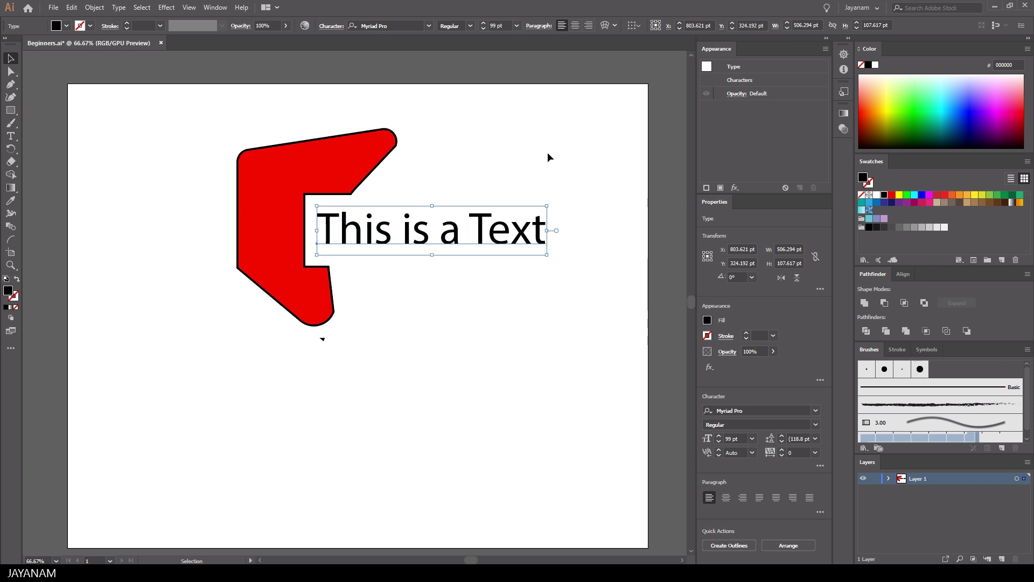
Step: Change the text to AcmeFont Regular, move it and the red shape left together, then reselect the text
click(428, 26)
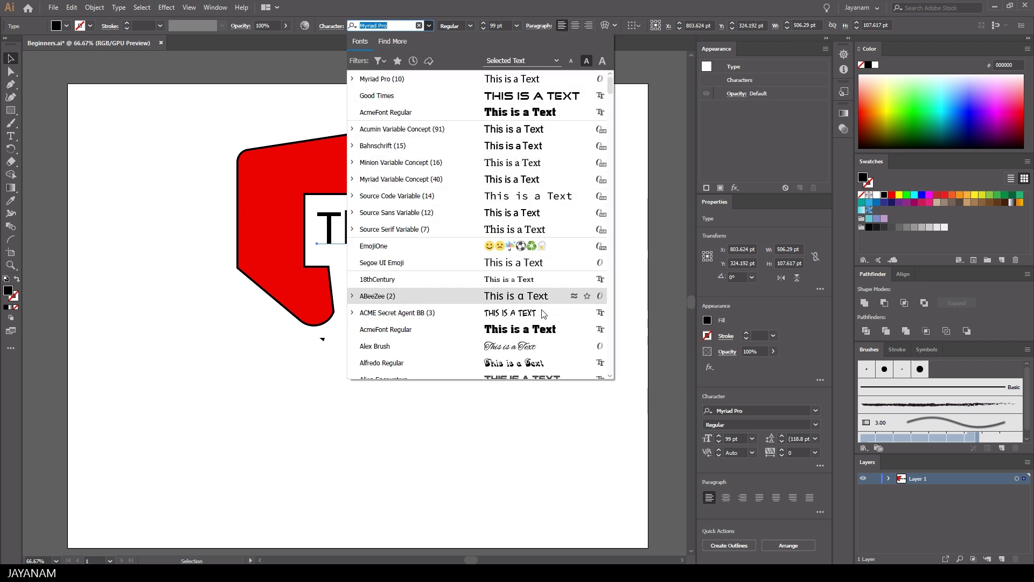
click(536, 331)
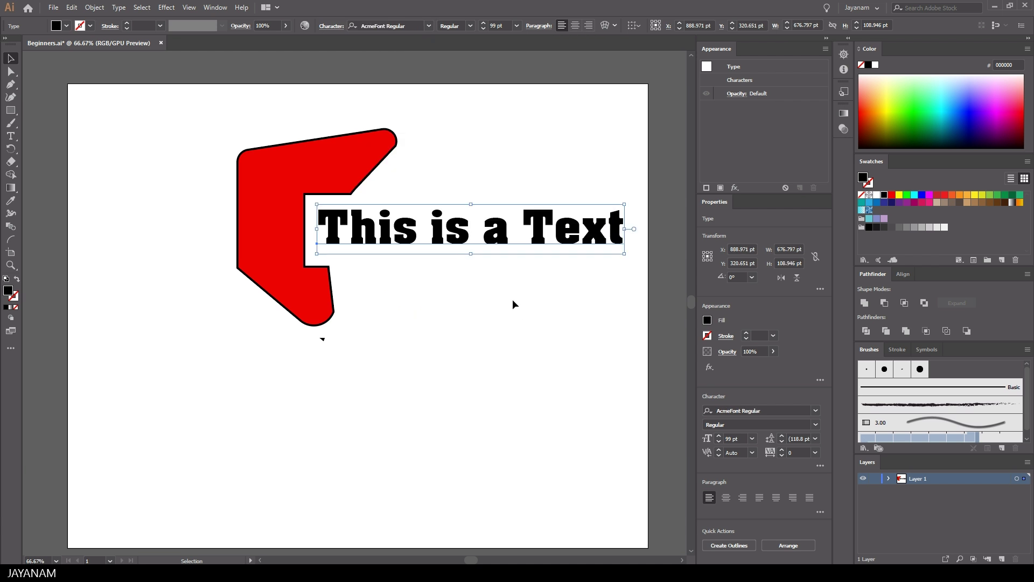
drag(131, 97, 649, 363)
drag(337, 156, 239, 157)
click(360, 348)
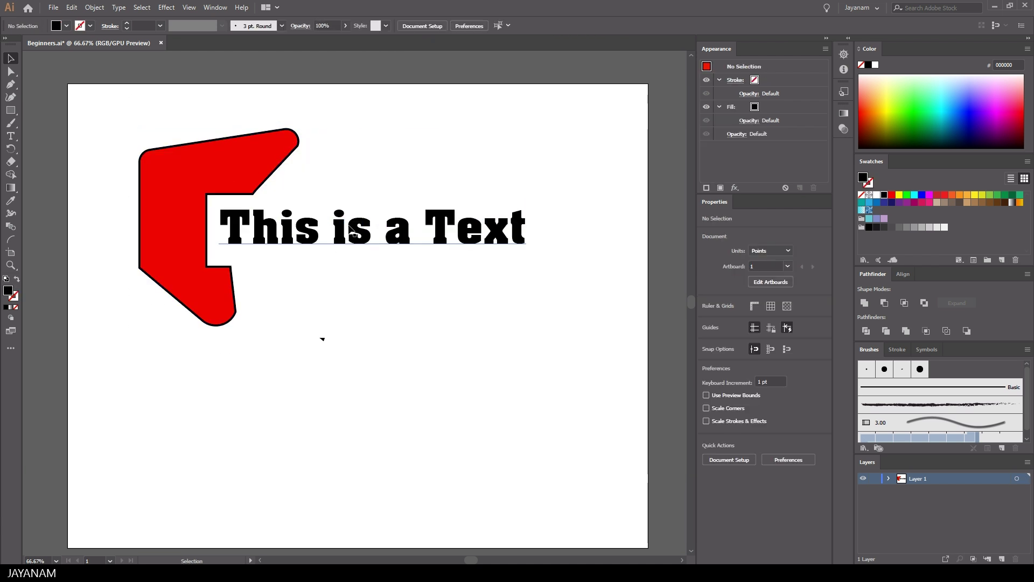
click(291, 226)
Step: Apply a Drop Shadow to the text with 4 pt X and Y offsets and 2 pt blur
click(167, 8)
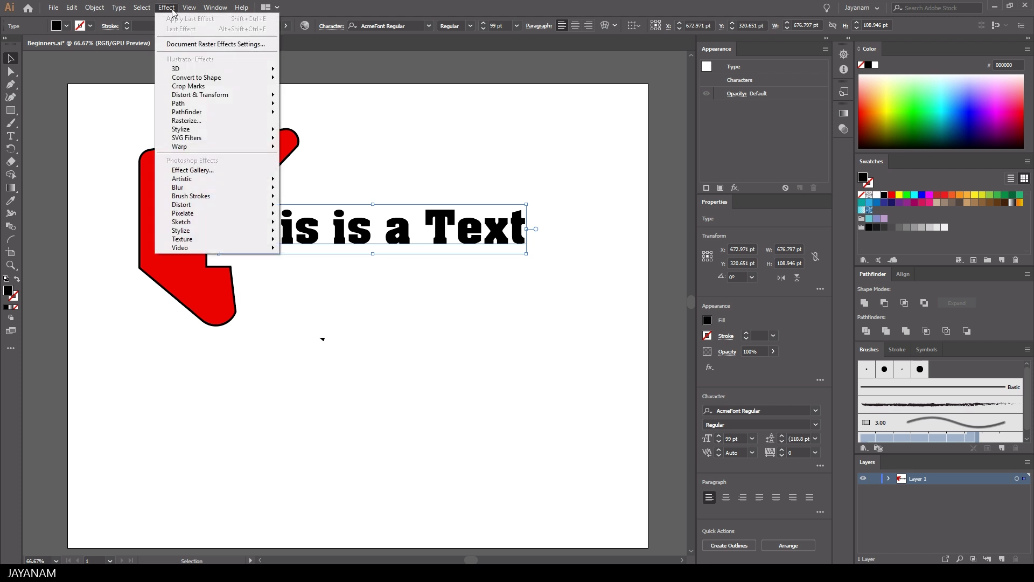
mouse_move(205, 129)
click(321, 132)
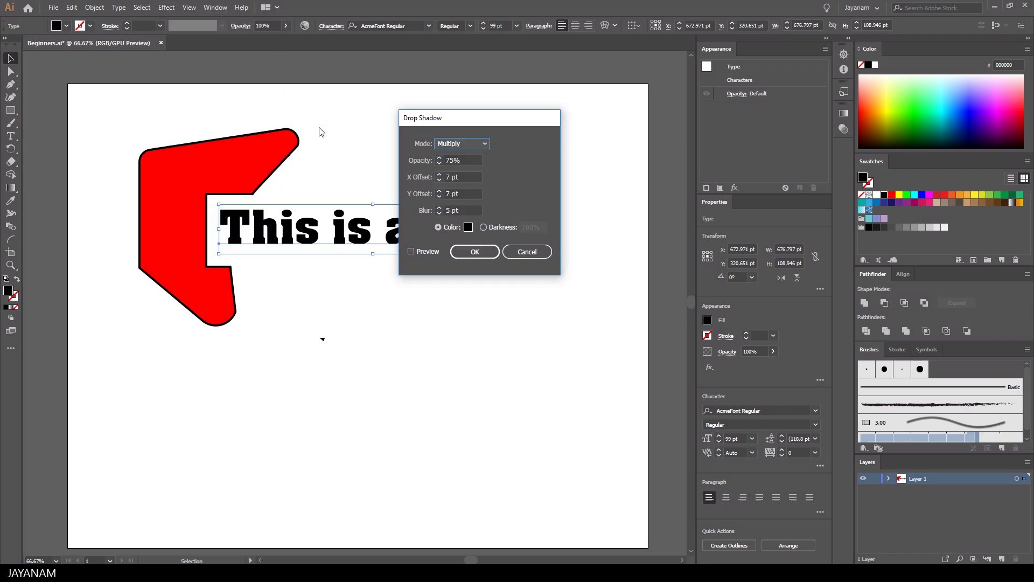
click(410, 251)
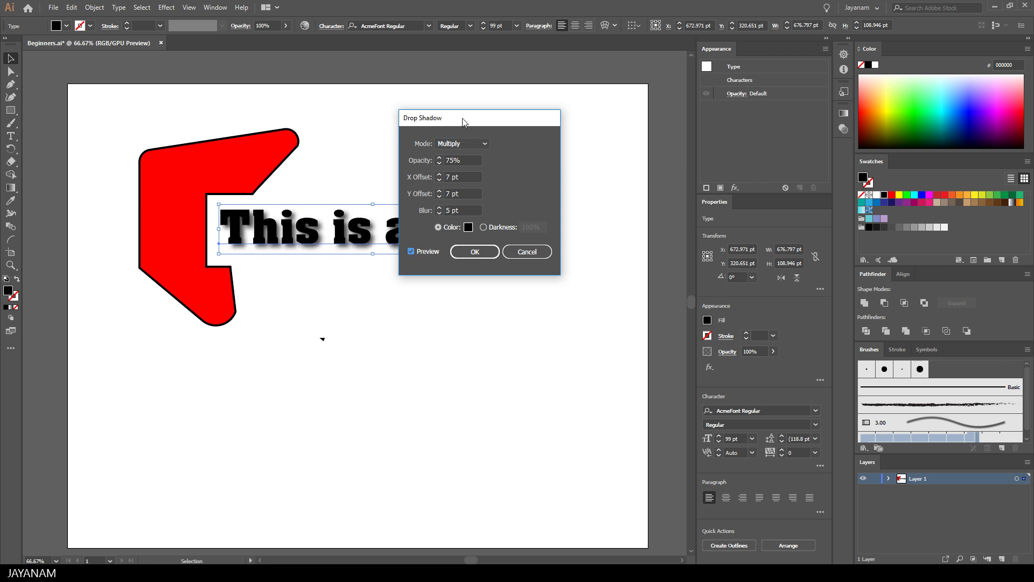
drag(464, 117, 588, 155)
click(563, 217)
click(563, 217)
click(563, 217)
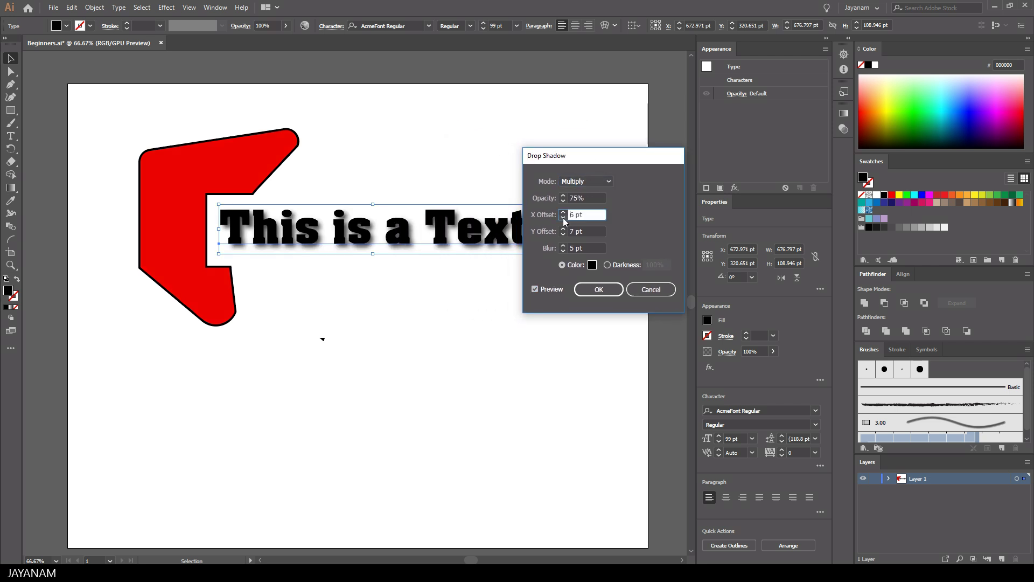
click(563, 234)
click(563, 234)
click(563, 234)
click(563, 251)
click(563, 250)
click(563, 250)
click(612, 291)
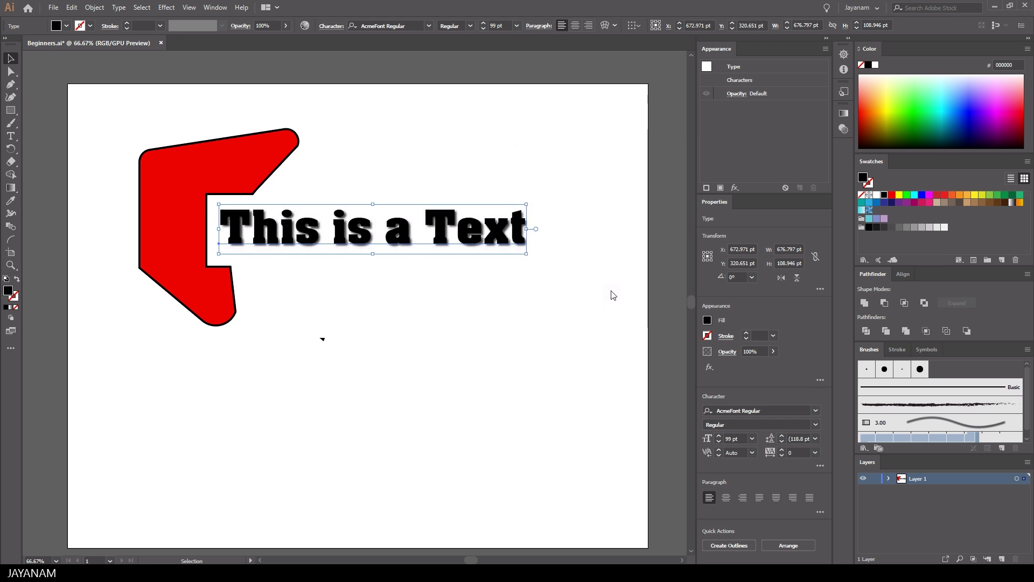
click(161, 118)
Step: Draw a capsule-shaped rounded rectangle over the red shape's lower end and stack it behind the red shape in Layers
click(11, 110)
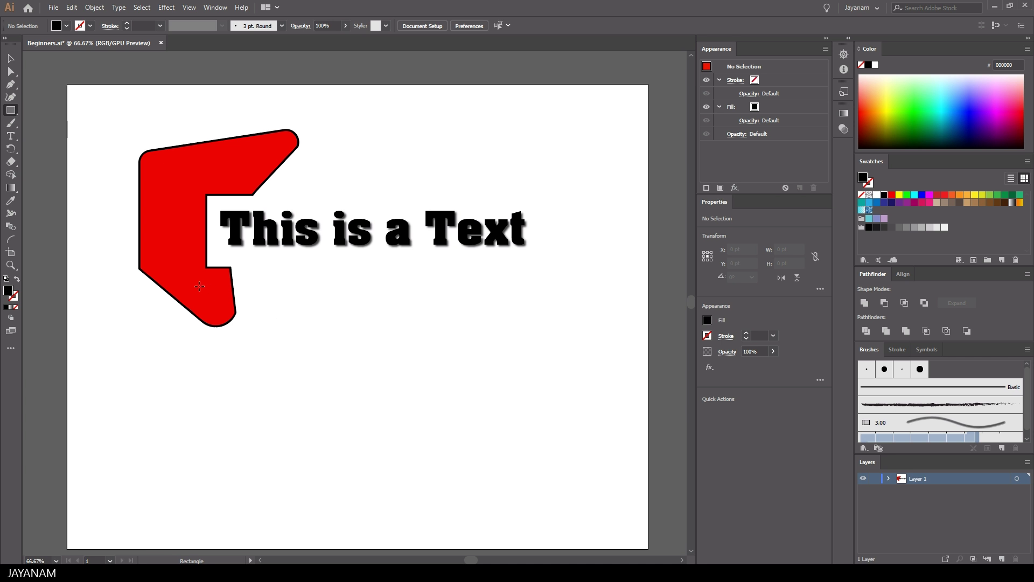
drag(200, 286, 383, 371)
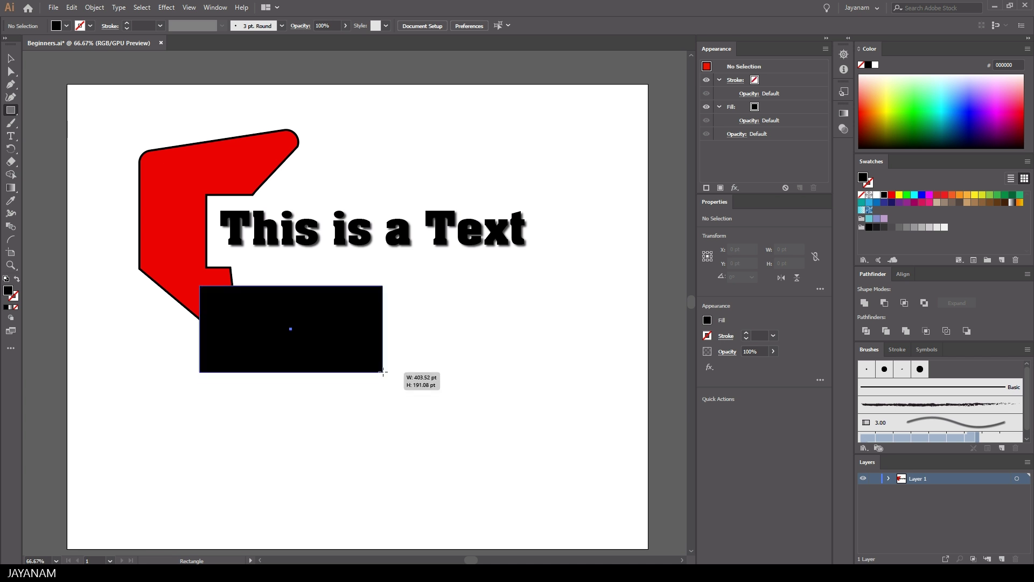
drag(339, 302, 381, 337)
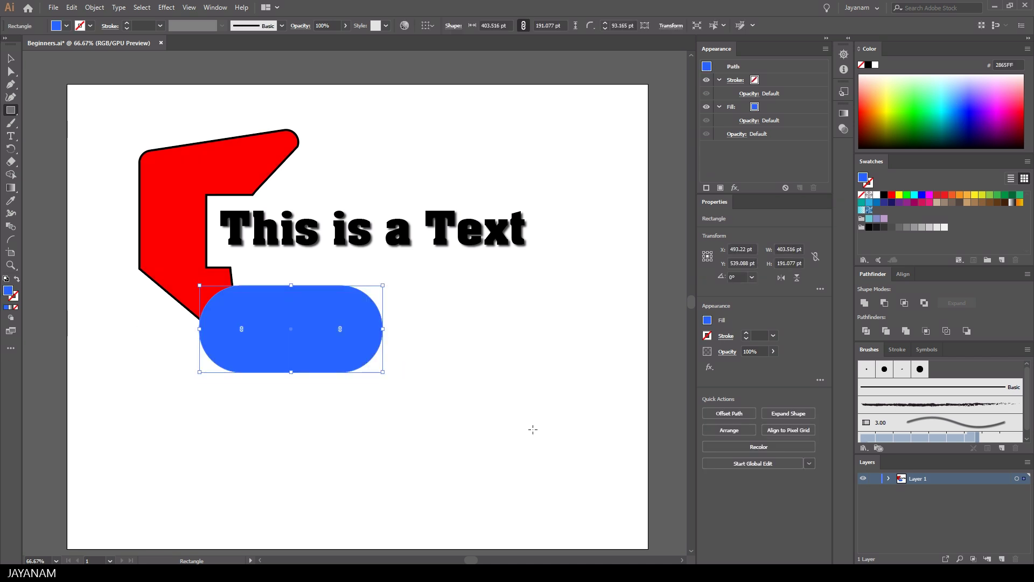
click(889, 479)
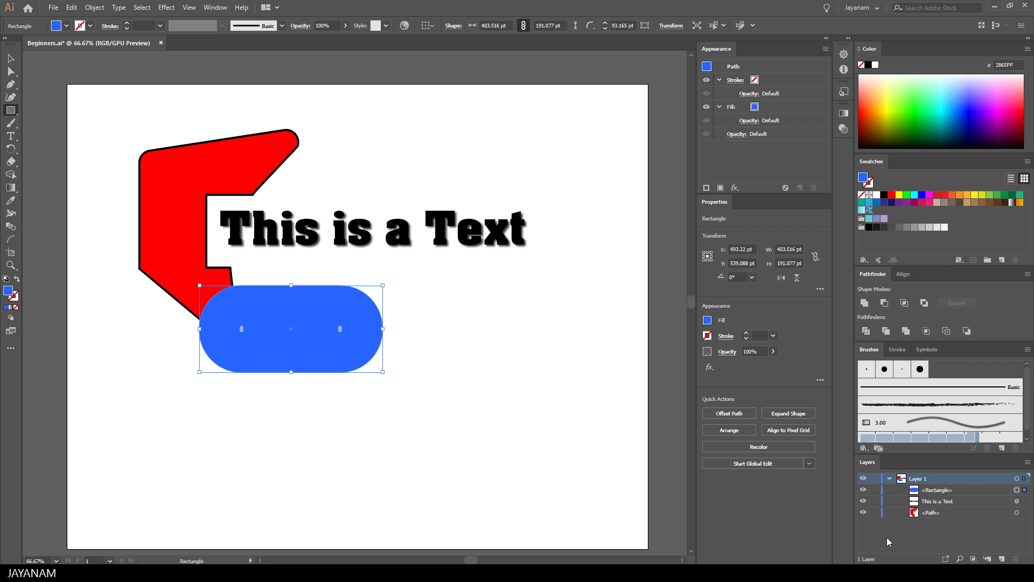
drag(921, 490, 929, 519)
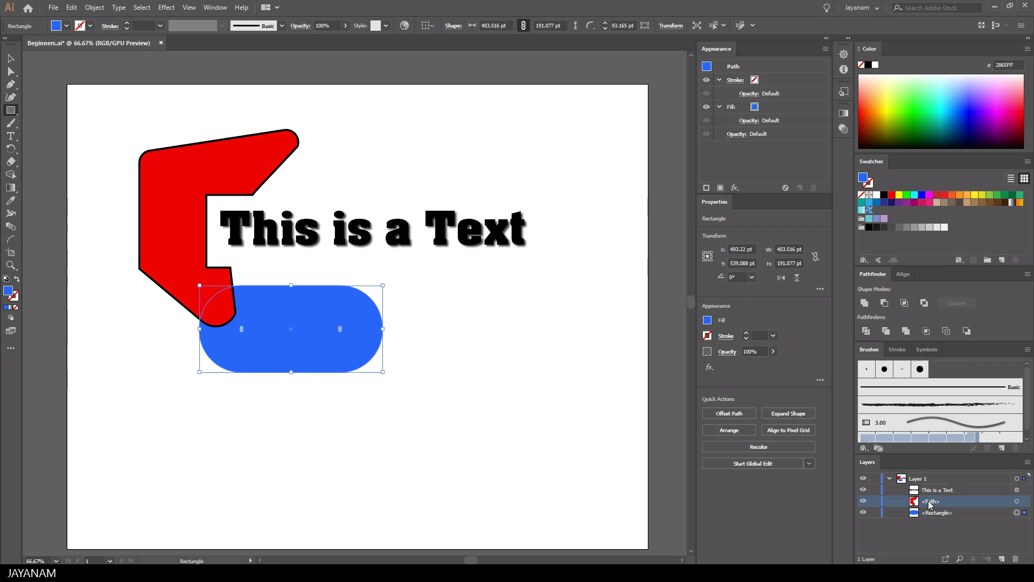
click(926, 516)
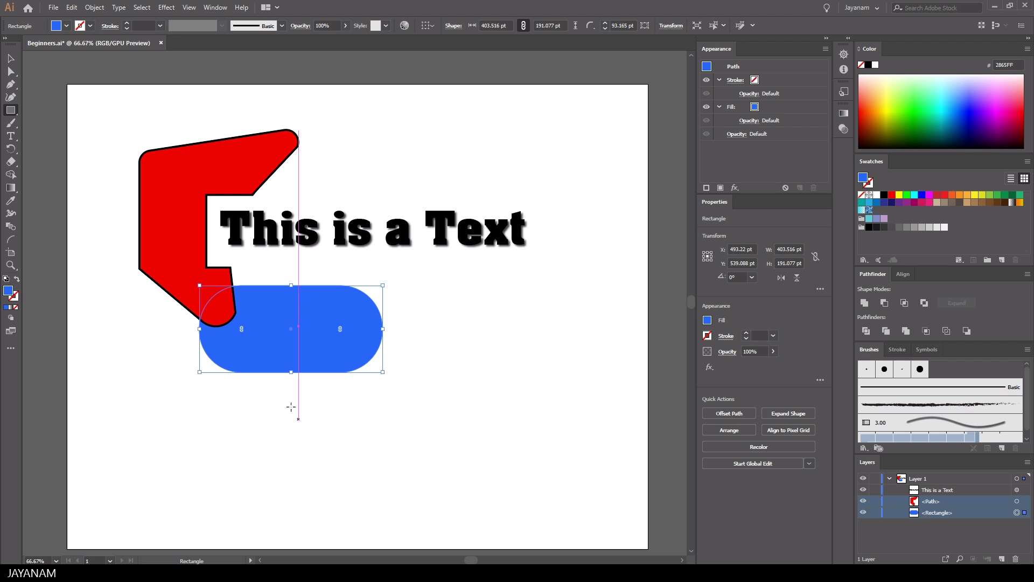
Step: Group the red shape with the blue capsule and nudge the group slightly right
key(v)
shift+click(162, 217)
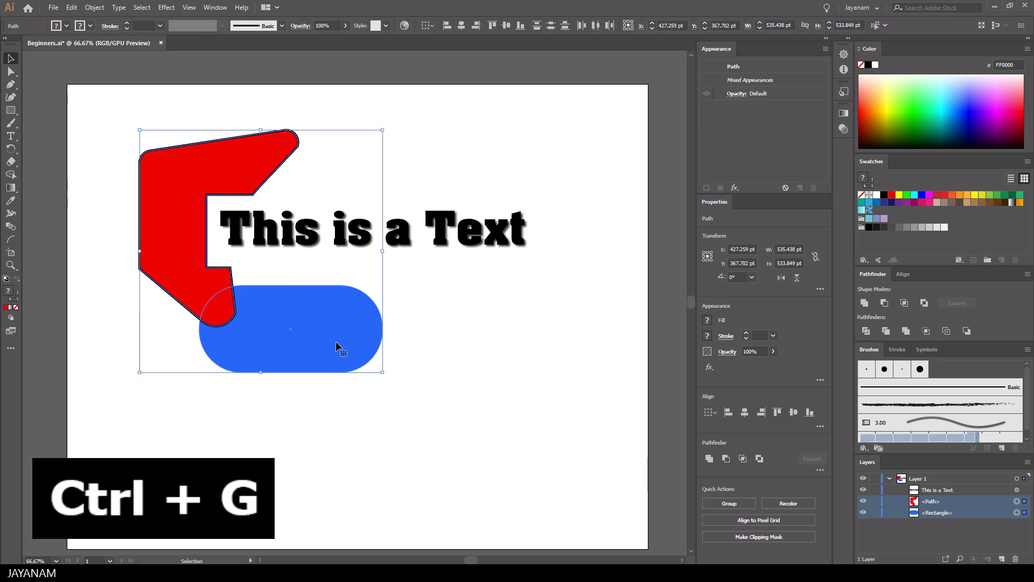
key(ctrl+g)
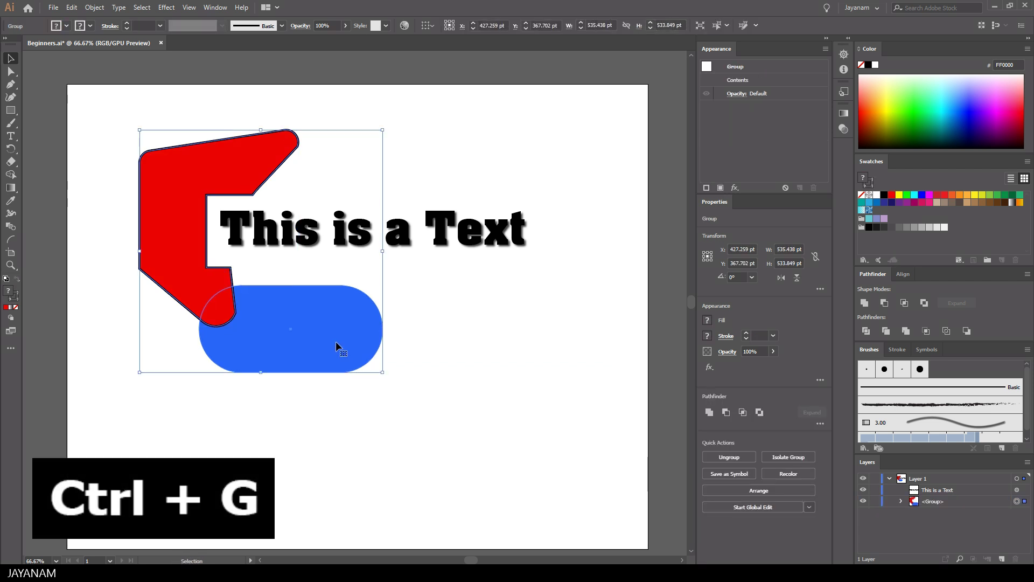
click(901, 501)
click(948, 524)
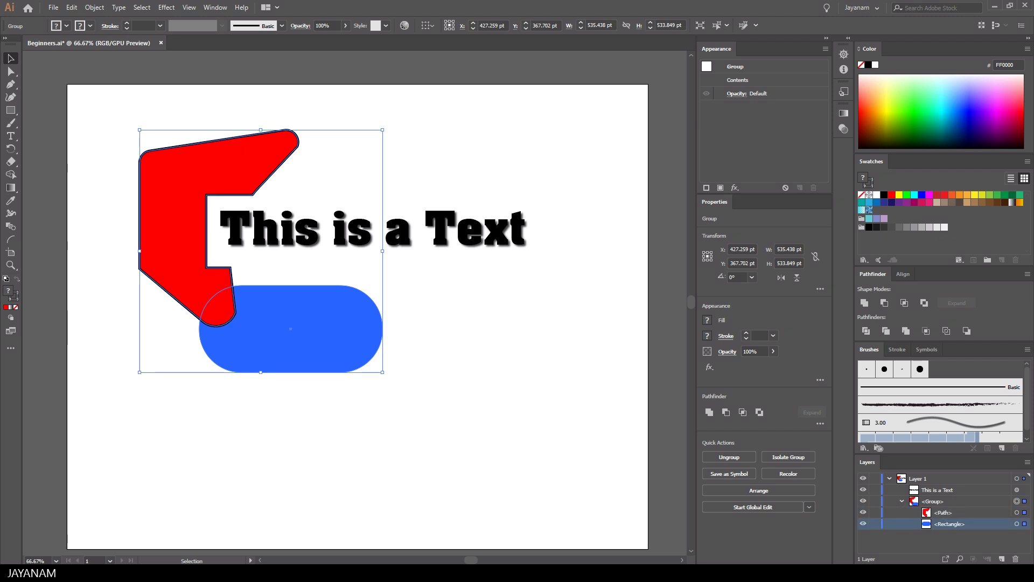
click(367, 427)
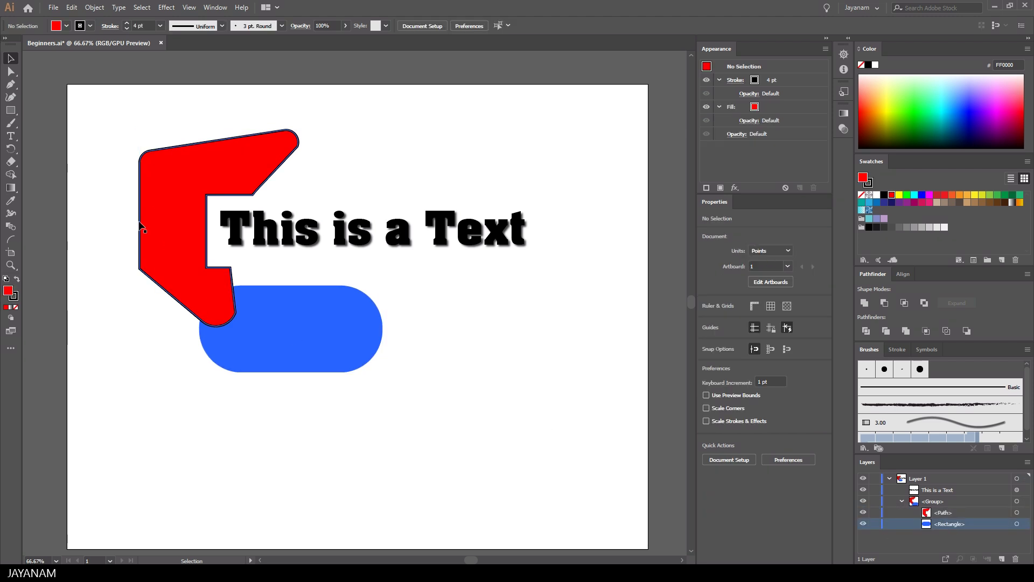
click(166, 226)
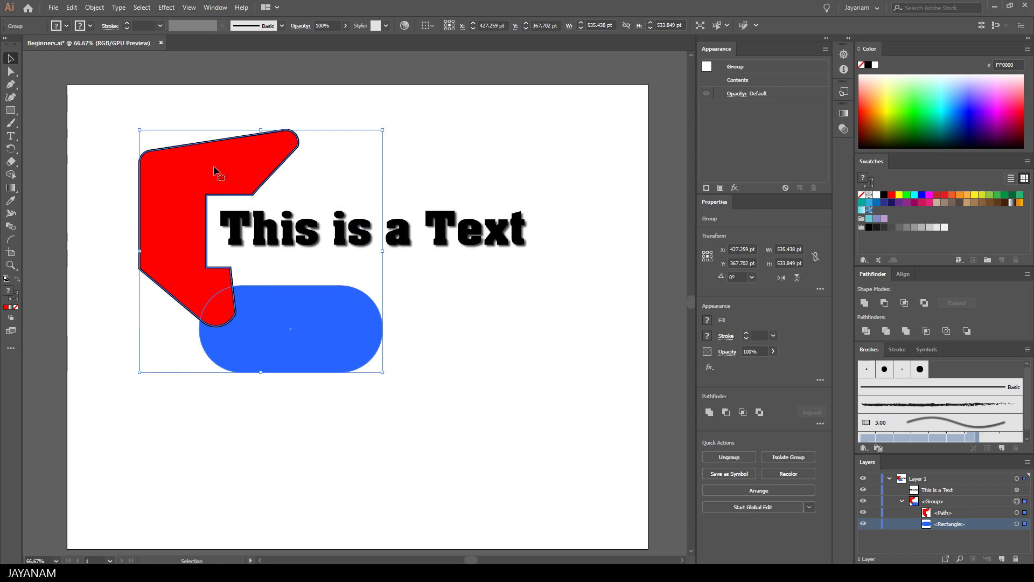
drag(259, 167, 308, 226)
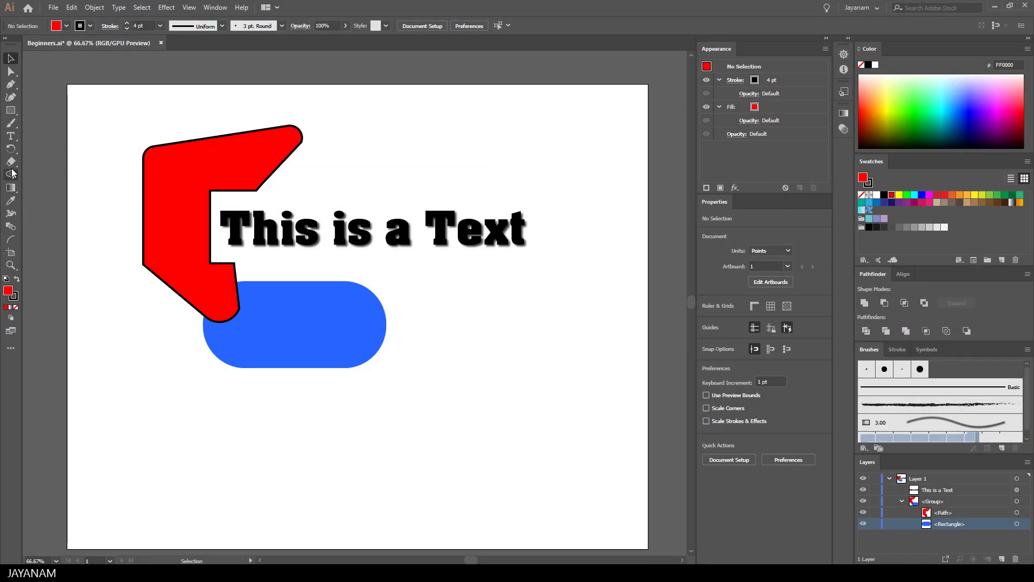
Step: Set the Eraser size to 52 pt and erase a round hole in the blue capsule's right end
click(11, 162)
click(58, 161)
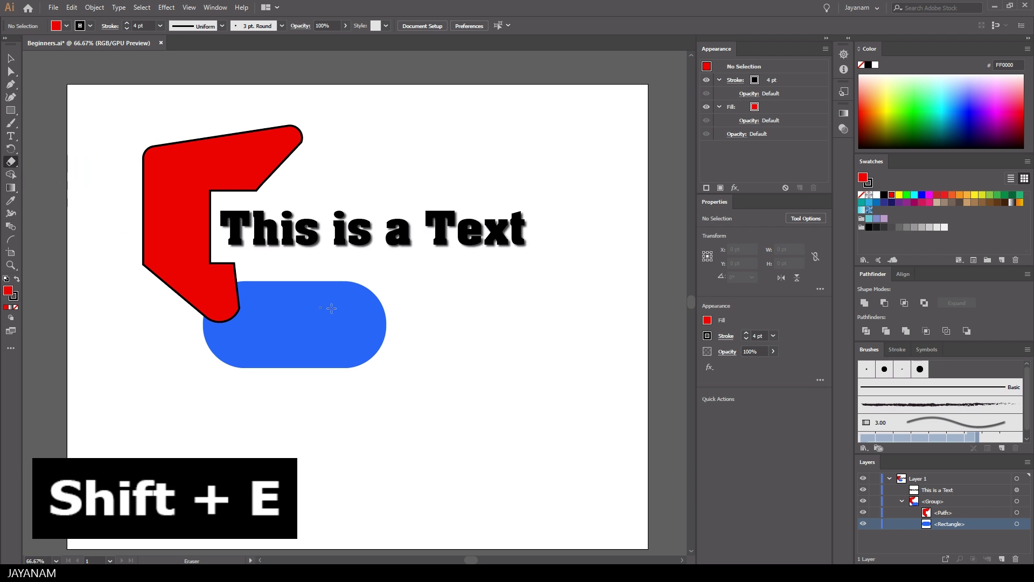
click(806, 219)
drag(513, 395, 527, 396)
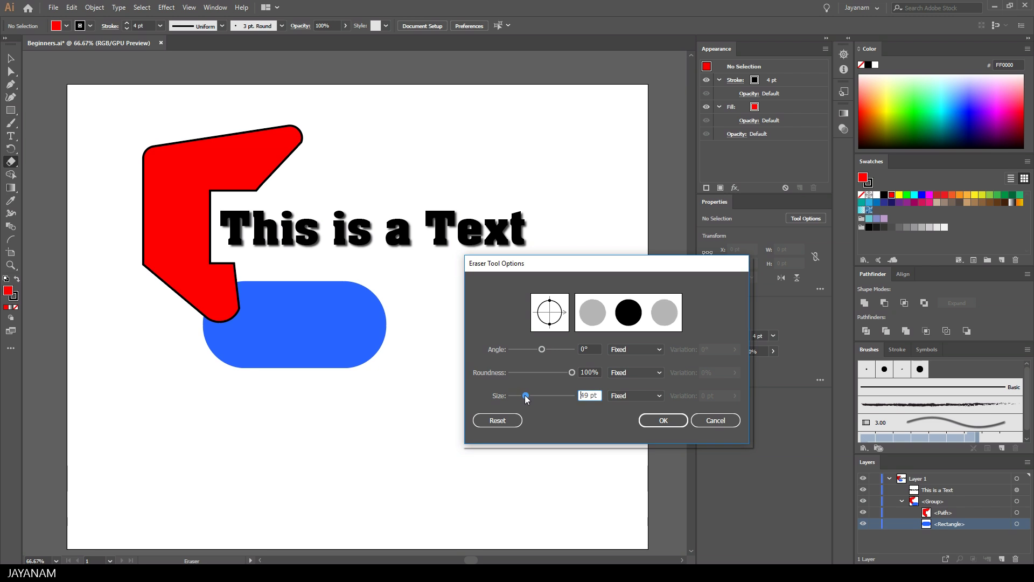
click(644, 420)
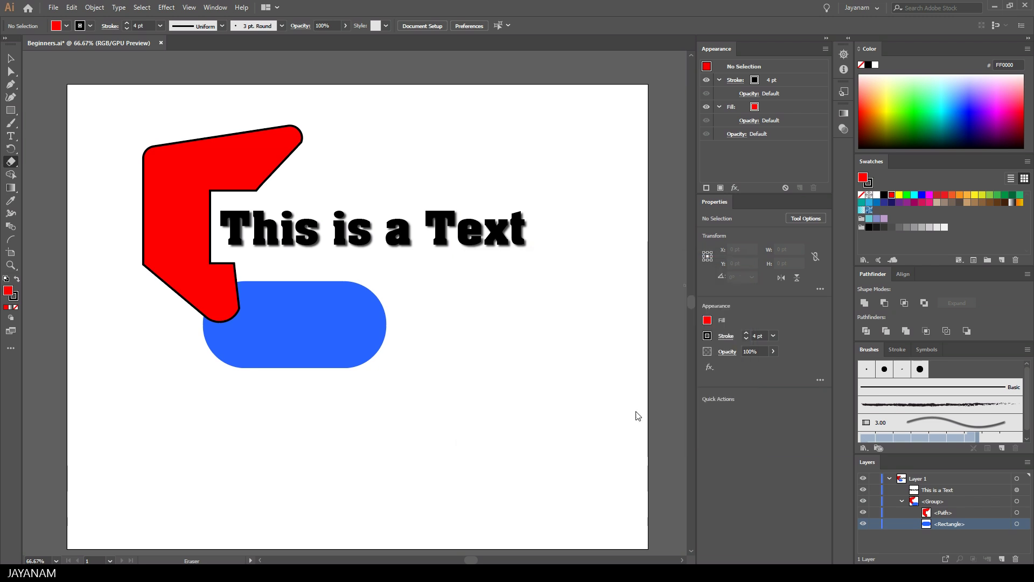
click(344, 325)
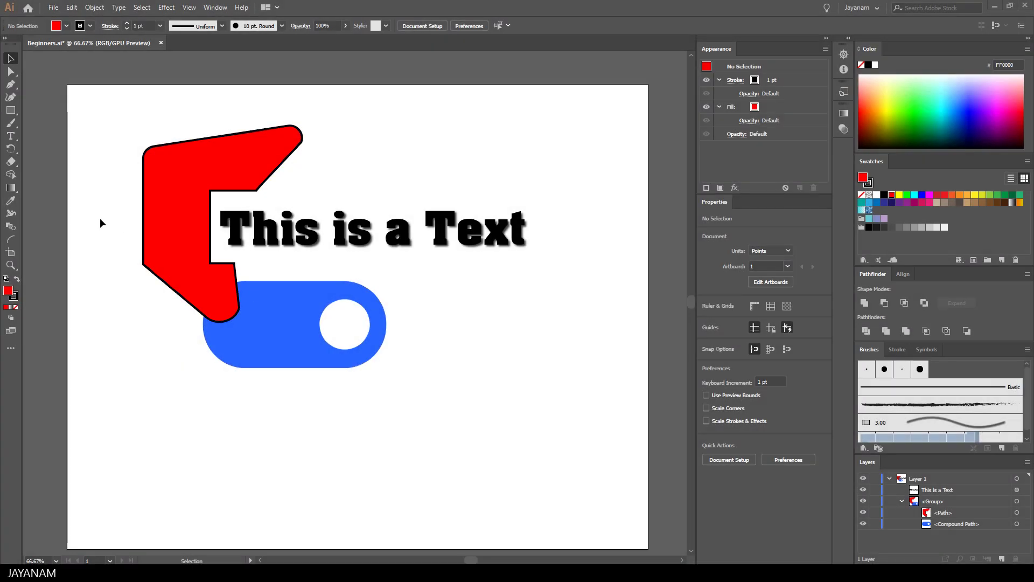
Step: With the Paintbrush, paint a black wave above the text and a black loop below it
key(b)
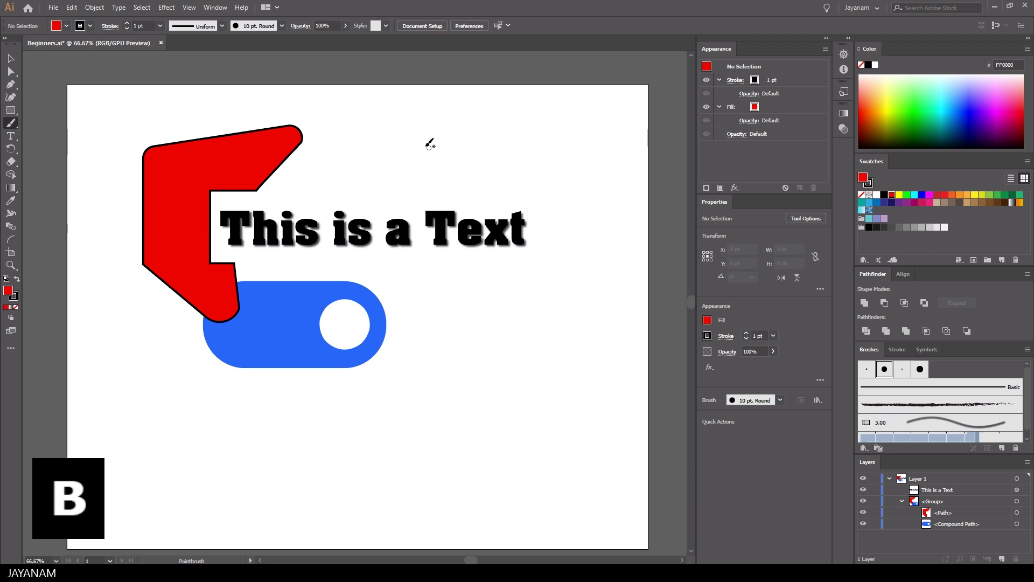
mouse_move(331, 195)
mouse_down()
mouse_move(384, 142)
mouse_move(492, 139)
mouse_up()
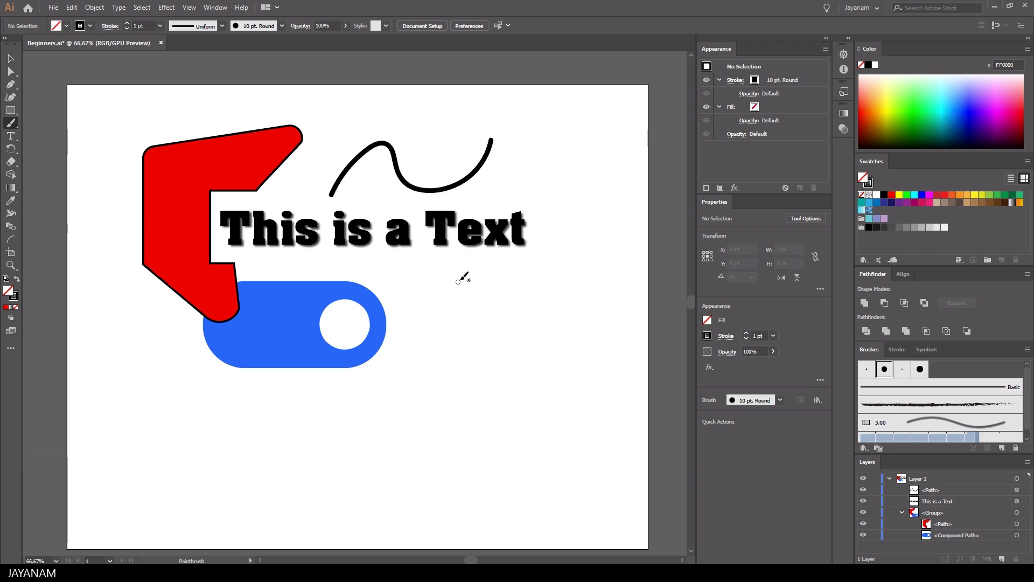
mouse_move(454, 272)
mouse_down()
mouse_move(450, 303)
mouse_move(462, 362)
mouse_move(490, 368)
mouse_move(558, 462)
mouse_up()
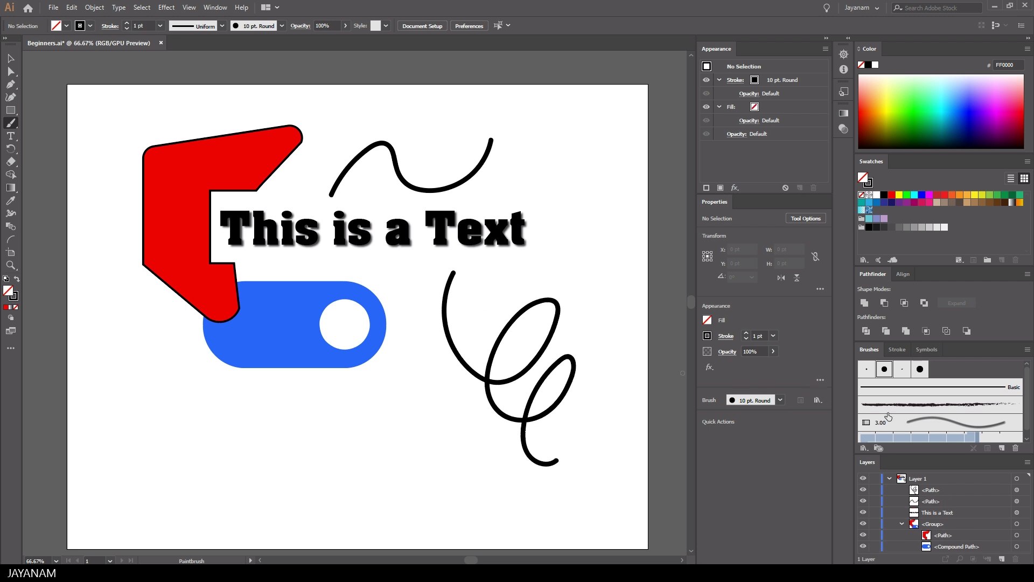
Step: Switch to the Charcoal - Feather brush and paint a down-left sweep and an upper-right loop
click(902, 404)
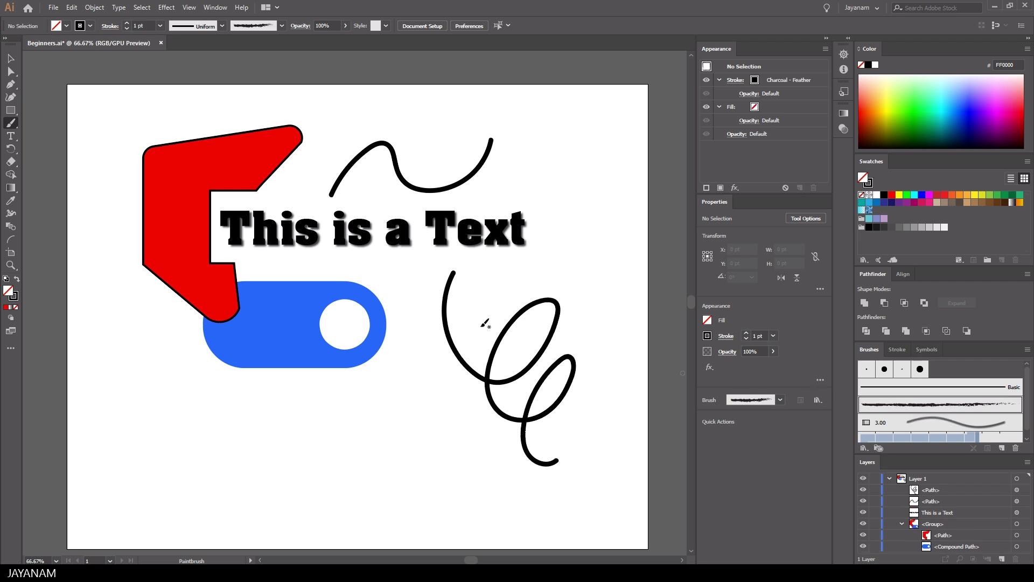
mouse_move(453, 273)
mouse_down()
mouse_move(447, 301)
mouse_move(365, 435)
mouse_up()
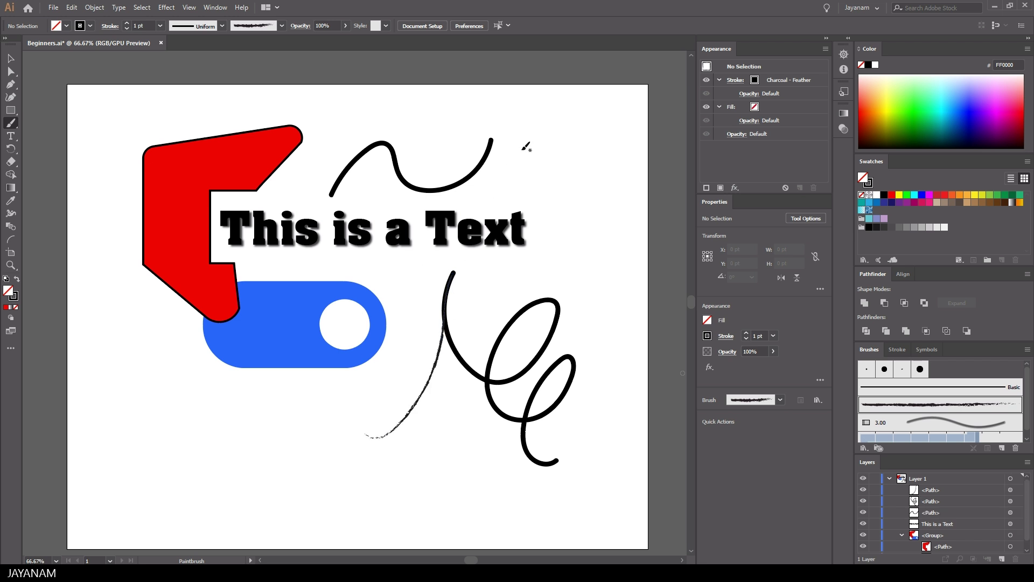
mouse_move(522, 144)
mouse_down()
mouse_move(560, 153)
mouse_move(593, 186)
mouse_up()
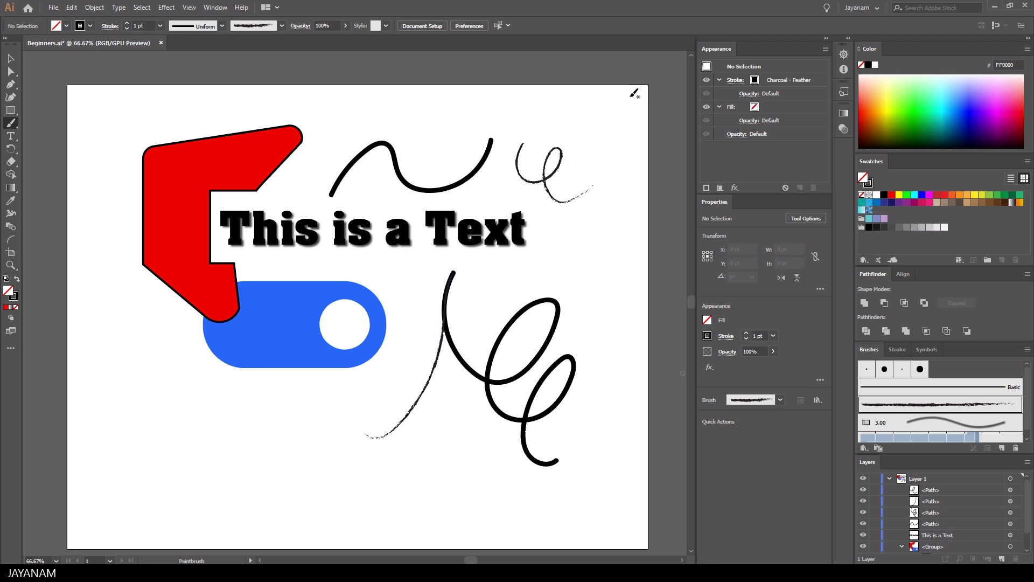
Step: Load the Artistic_Ink brush library and choose an ink brush for painting
click(282, 25)
click(182, 109)
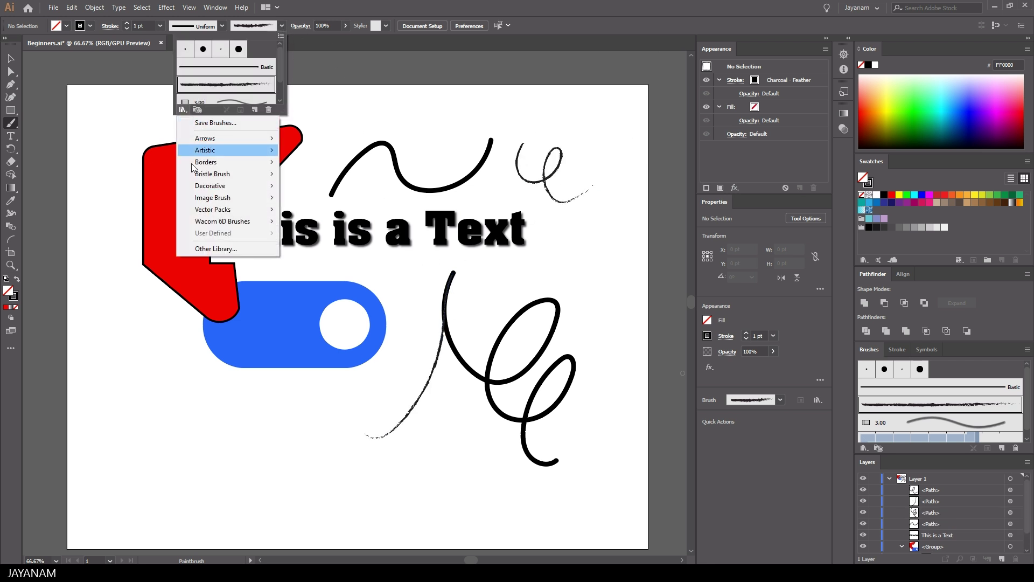
mouse_move(237, 150)
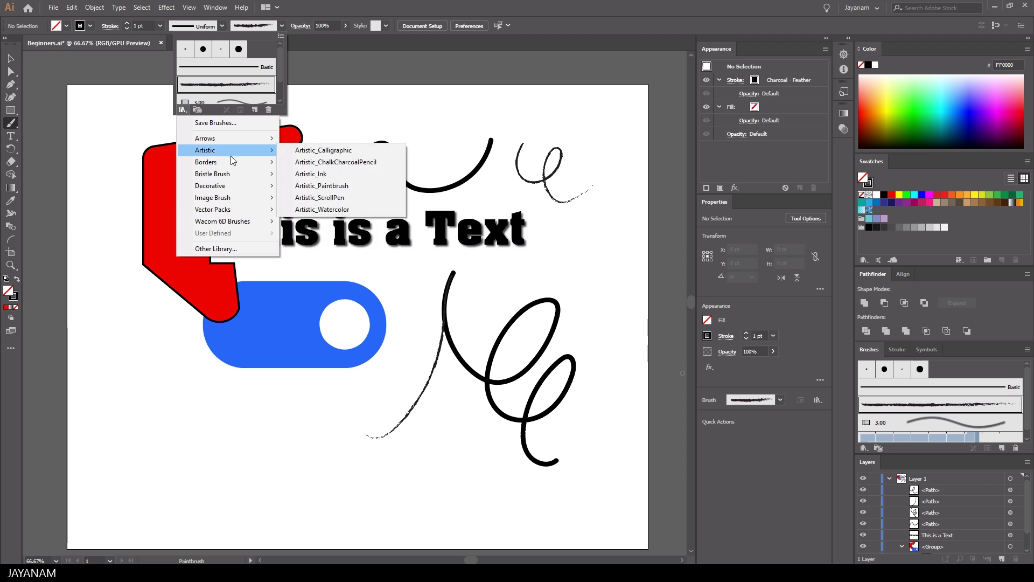
click(324, 174)
click(625, 246)
click(676, 174)
Step: Paint a gray inked wave and arrowhead at lower left, then erase the black wave above the text
drag(222, 453, 415, 474)
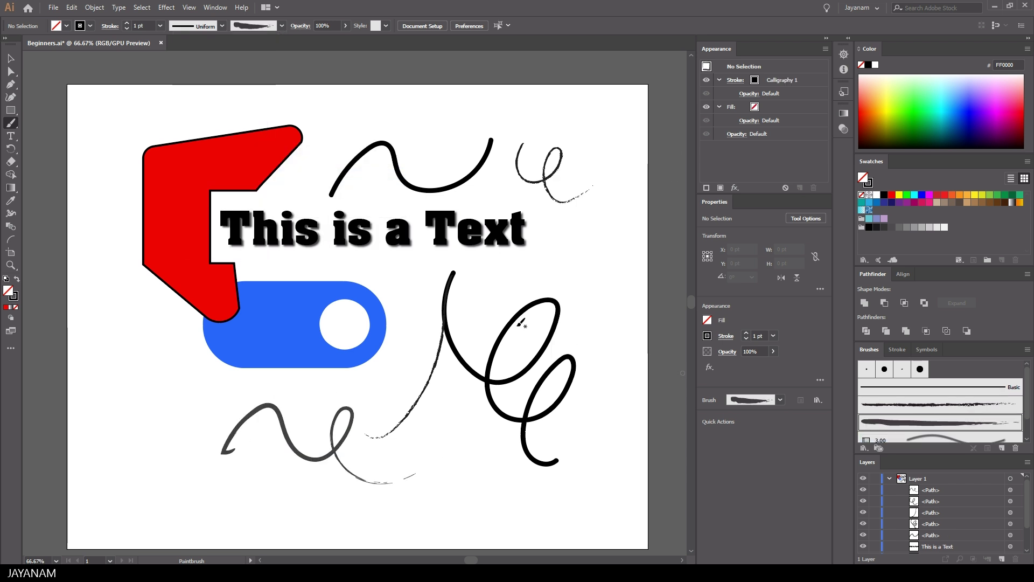
drag(241, 394, 220, 464)
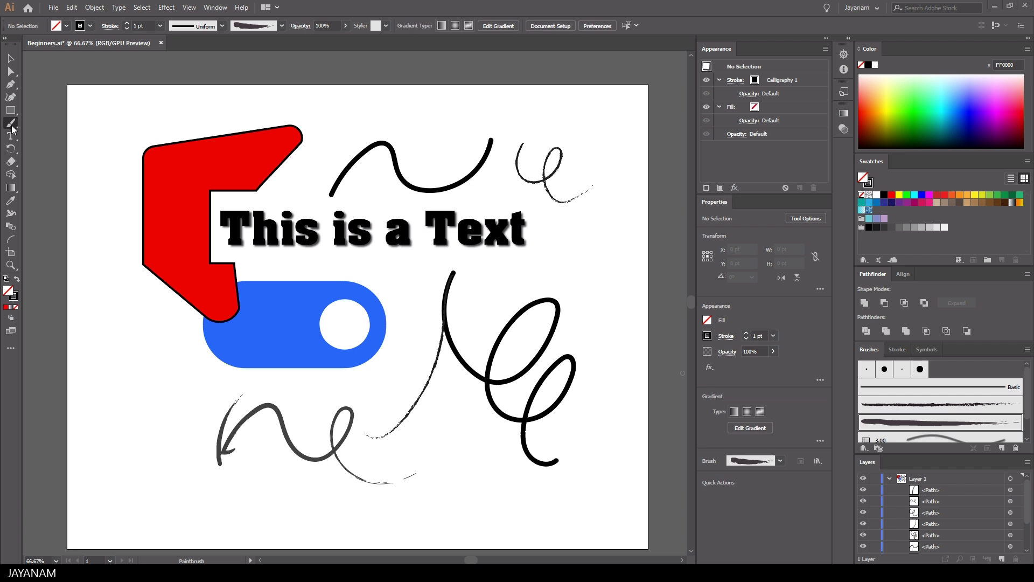
click(11, 161)
mouse_move(331, 188)
mouse_down()
mouse_move(377, 153)
mouse_move(477, 167)
mouse_move(493, 139)
mouse_up()
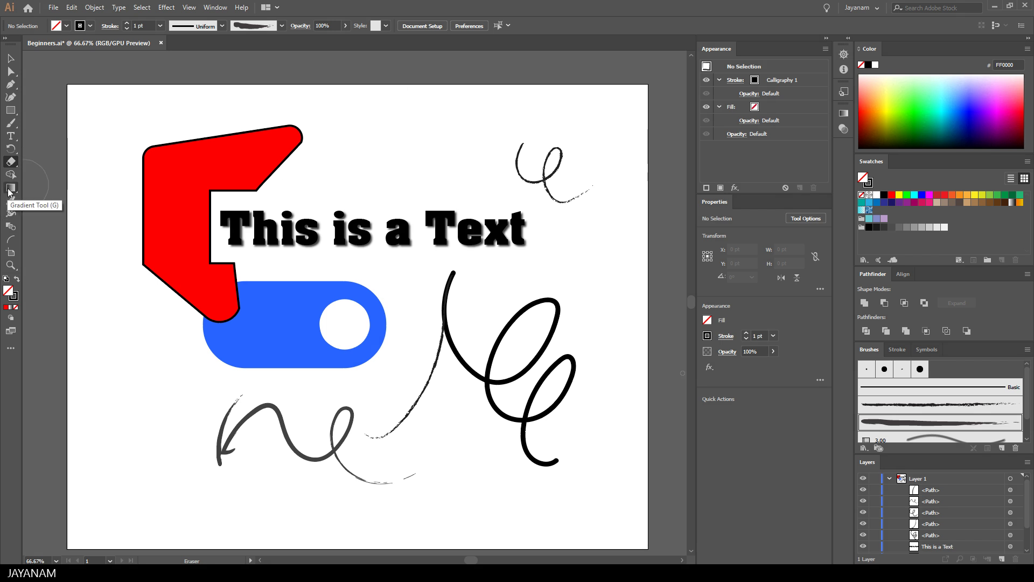
Step: Fill the holed capsule with a blue-to-29ABE2 gradient, shifting the midpoint right to widen the deep blue
click(9, 192)
key(g)
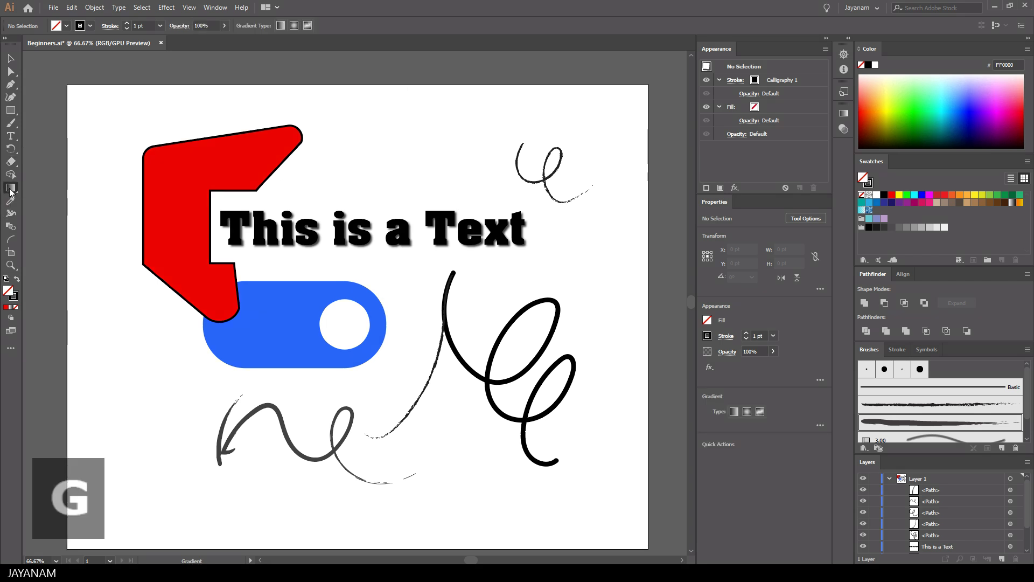
click(281, 337)
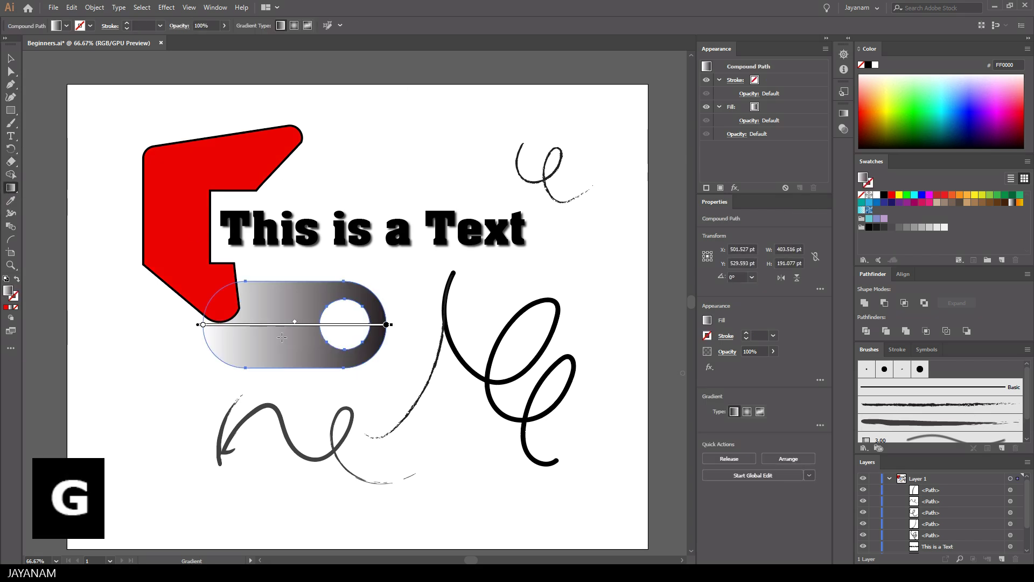
click(203, 326)
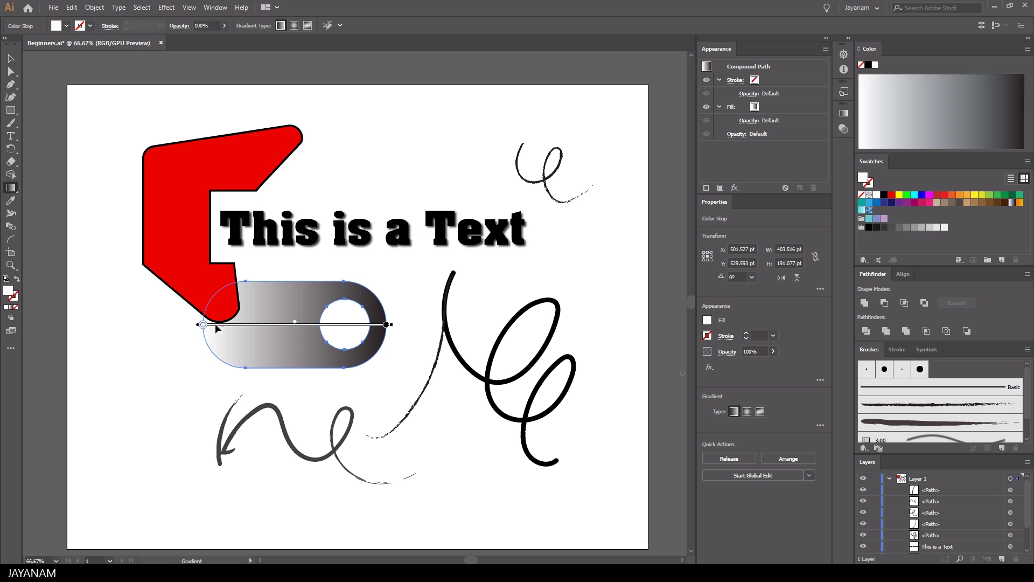
click(922, 196)
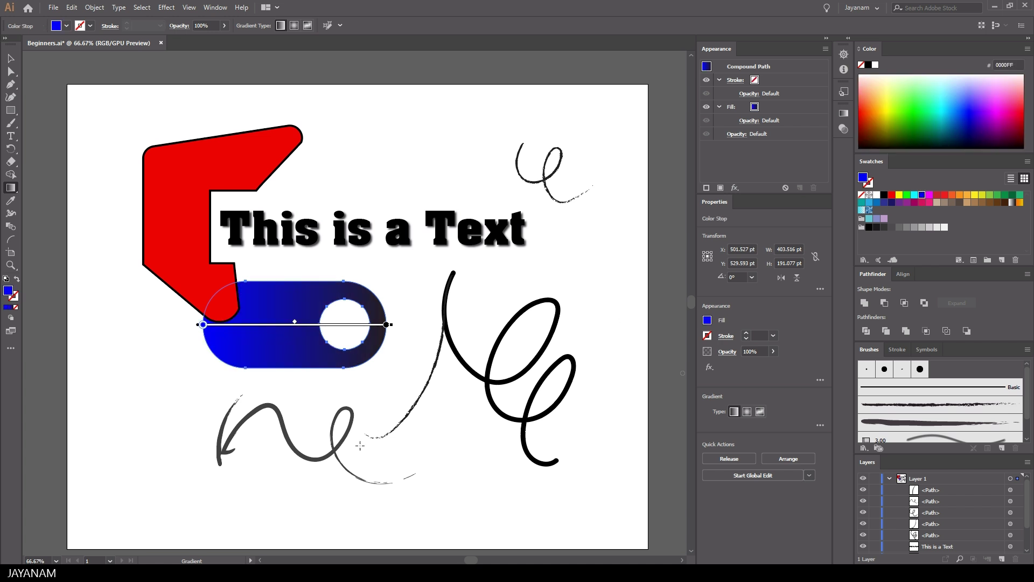
click(387, 324)
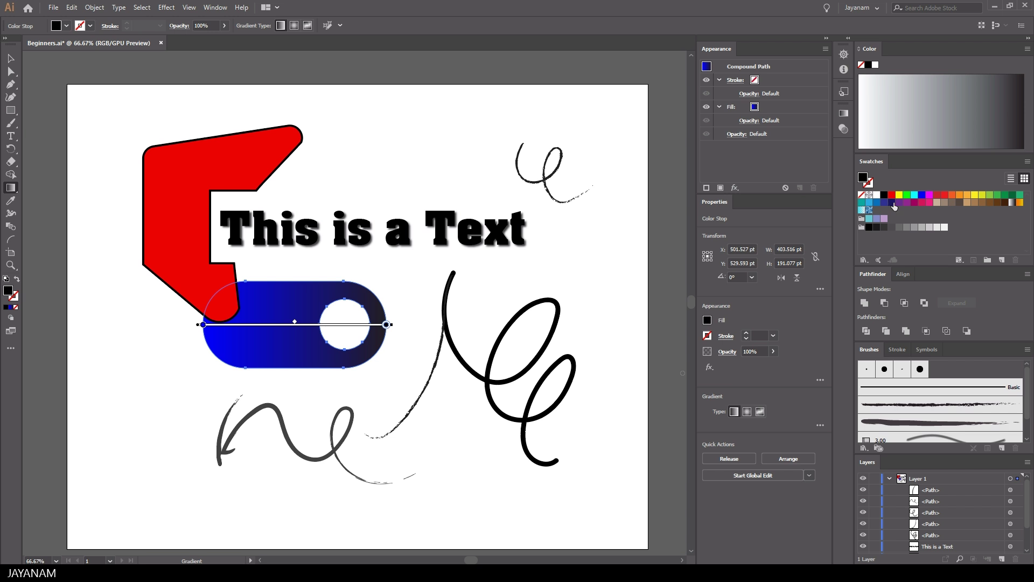
click(870, 203)
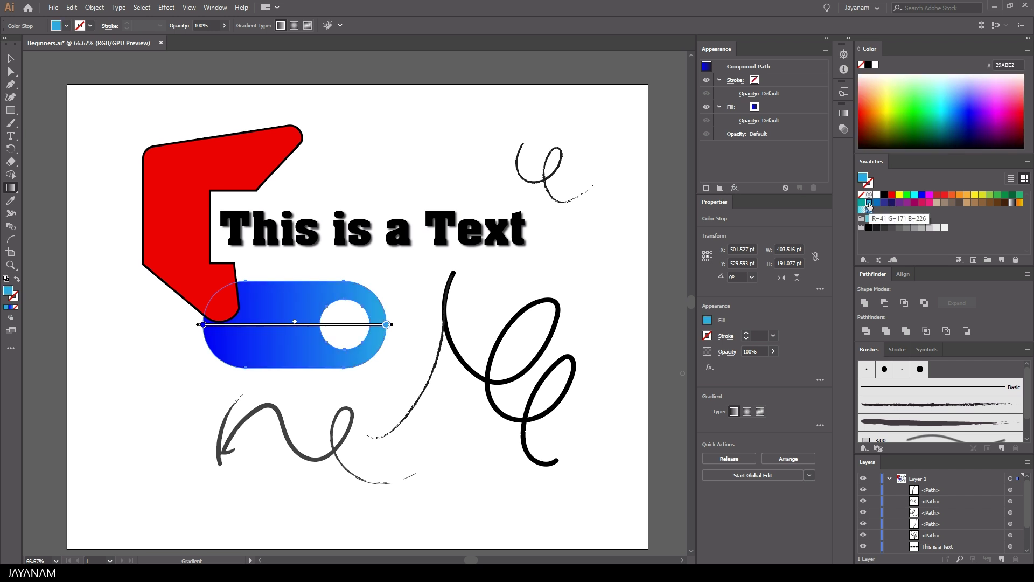
mouse_move(295, 325)
mouse_down()
mouse_move(334, 324)
mouse_move(280, 324)
mouse_move(313, 323)
mouse_up()
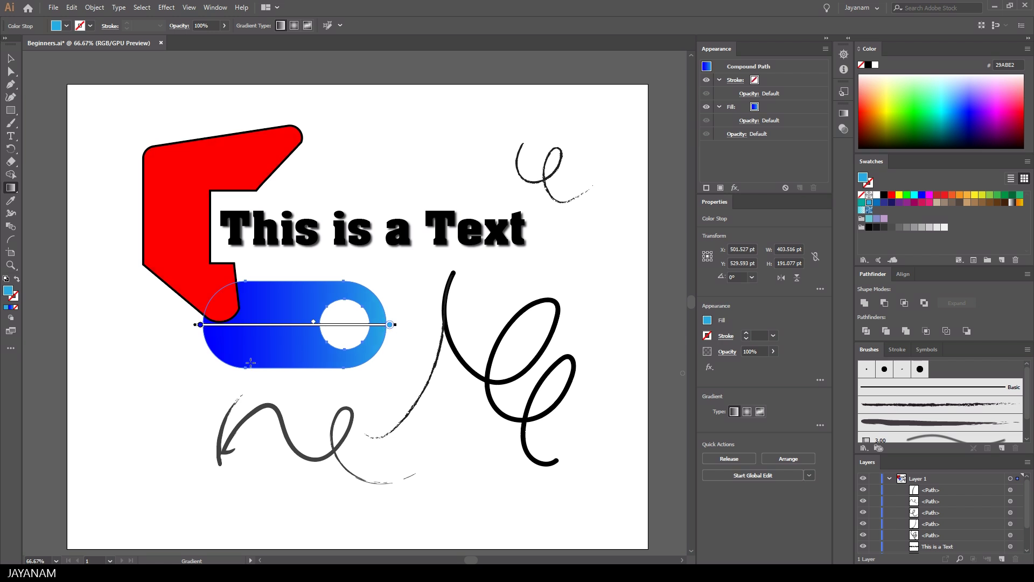